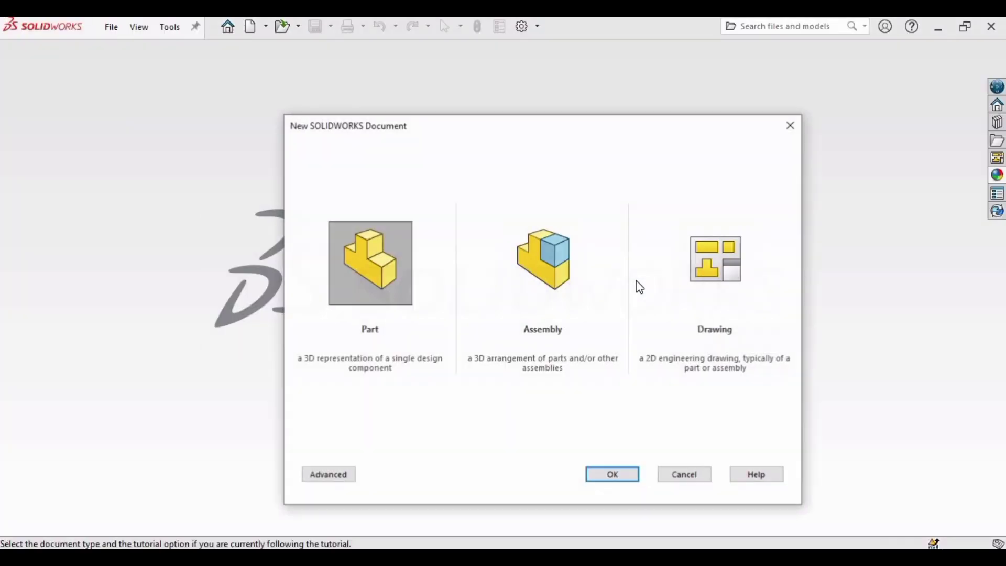
- Choose Part as the new SOLIDWORKS document type
{"action": "left_click", "coordinate": [352, 255]}
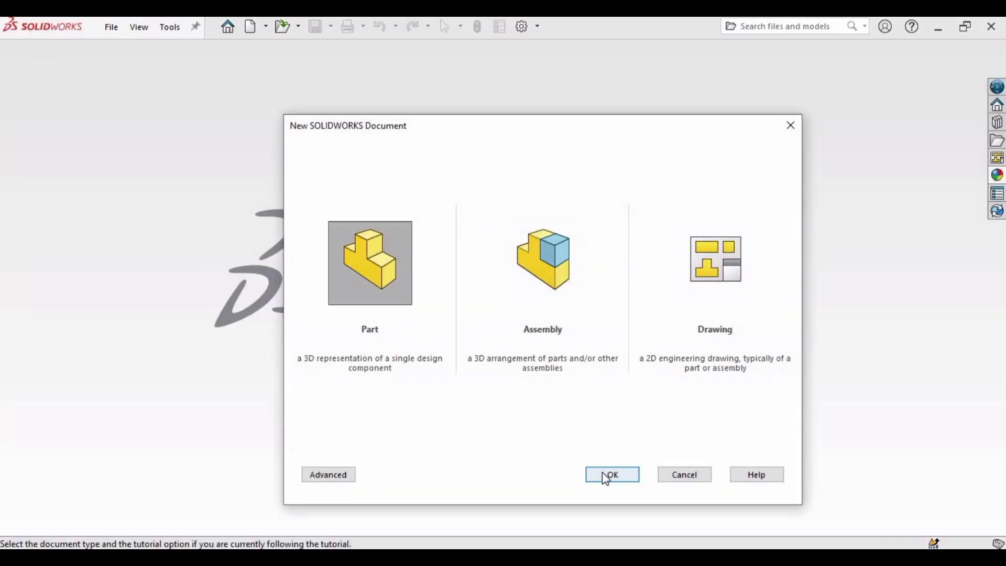
- Create the part and sketch a circle on the Front Plane centred on the origin
{"action": "left_click", "coordinate": [602, 473]}
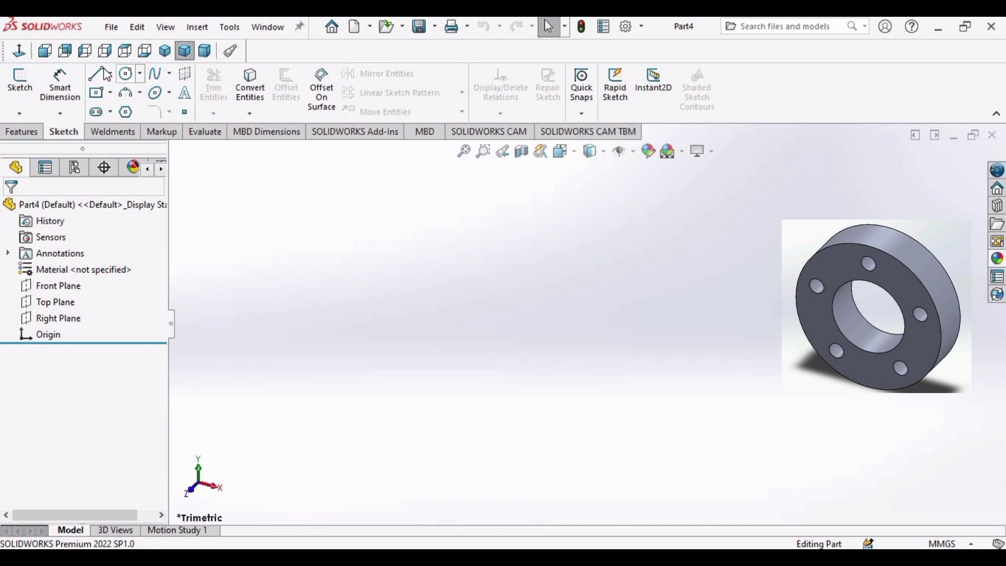
{"action": "left_click", "coordinate": [155, 93]}
{"action": "left_click", "coordinate": [457, 231]}
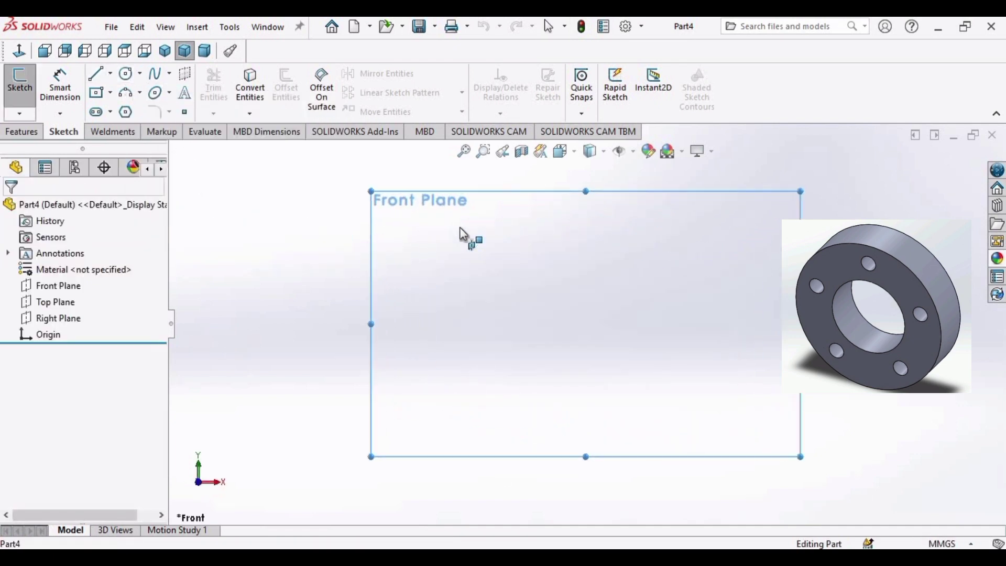
{"action": "left_click", "coordinate": [588, 324]}
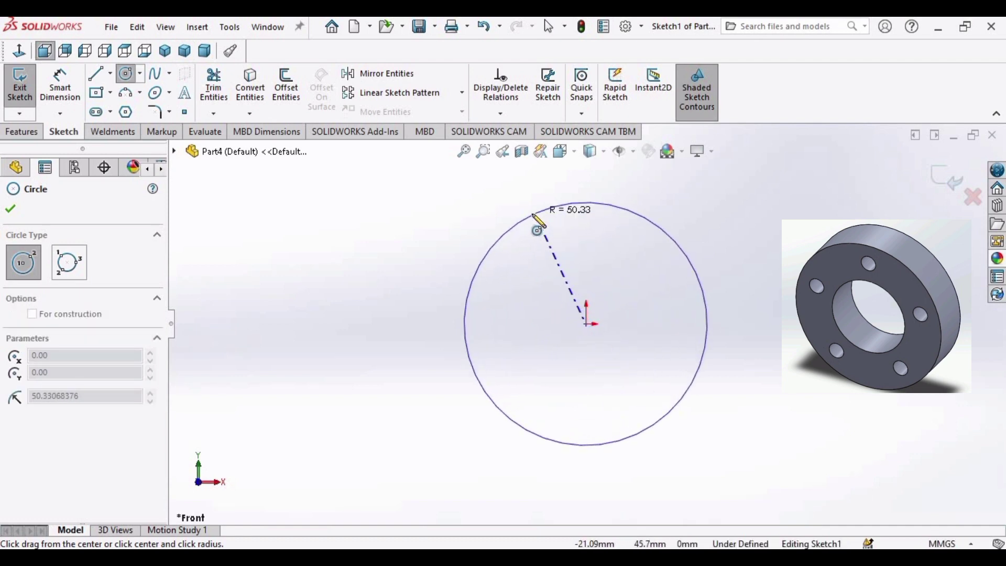
{"action": "left_click", "coordinate": [539, 224]}
{"action": "key", "text": "Escape"}
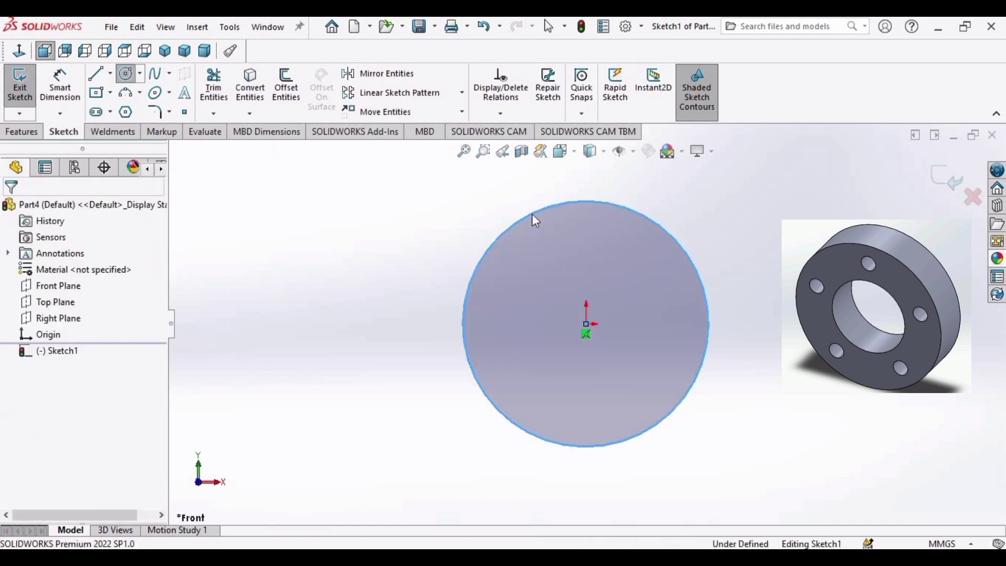
- Dimension the circle's diameter at 100 mm
{"action": "left_click", "coordinate": [61, 83]}
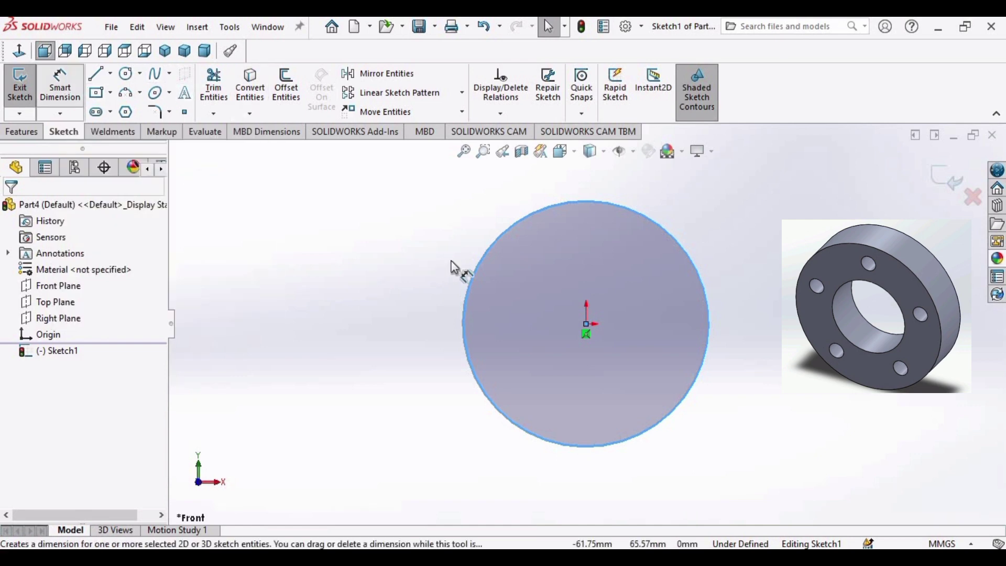
{"action": "left_click", "coordinate": [474, 290]}
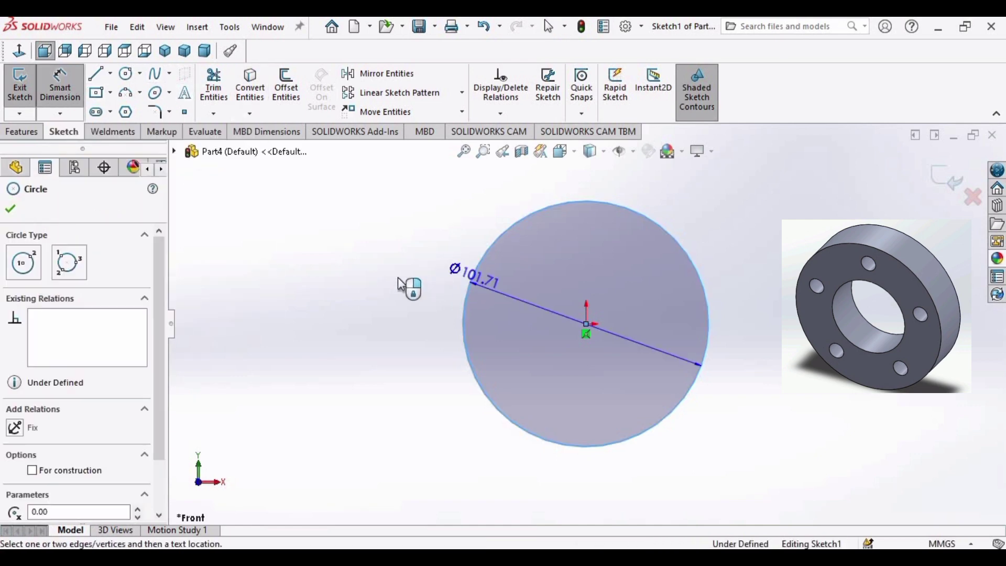
{"action": "left_click", "coordinate": [367, 332]}
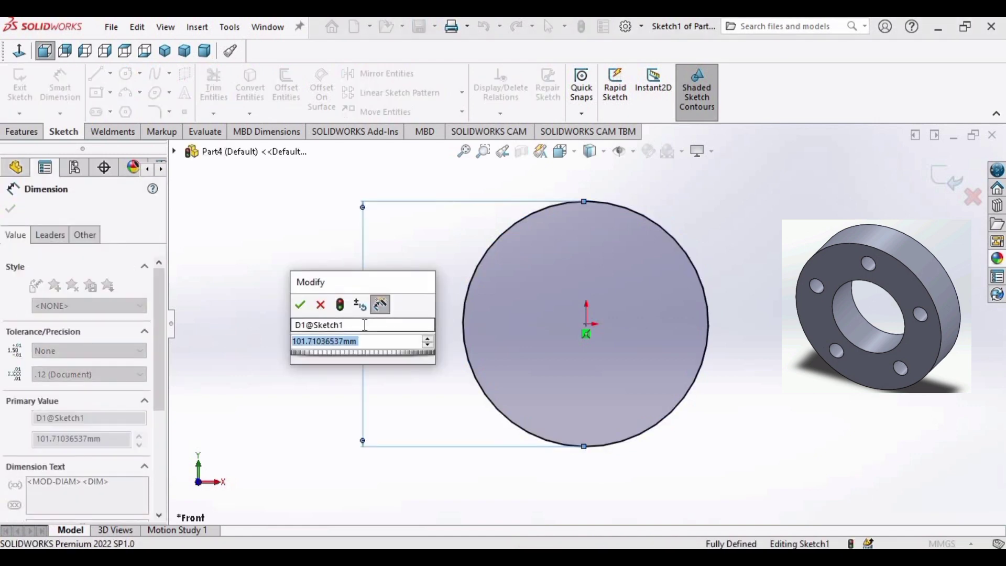
{"action": "type", "text": "100"}
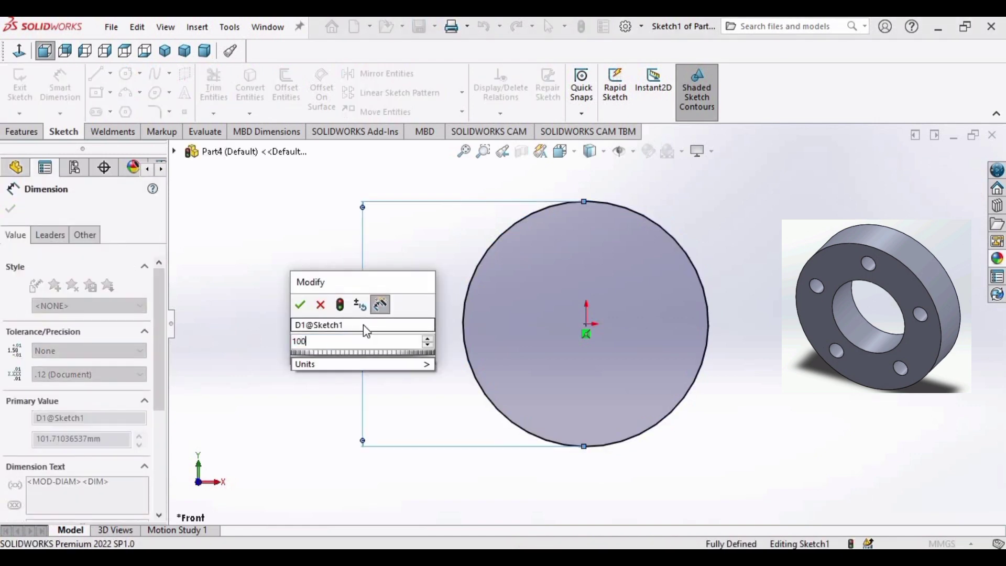
{"action": "left_click", "coordinate": [302, 306]}
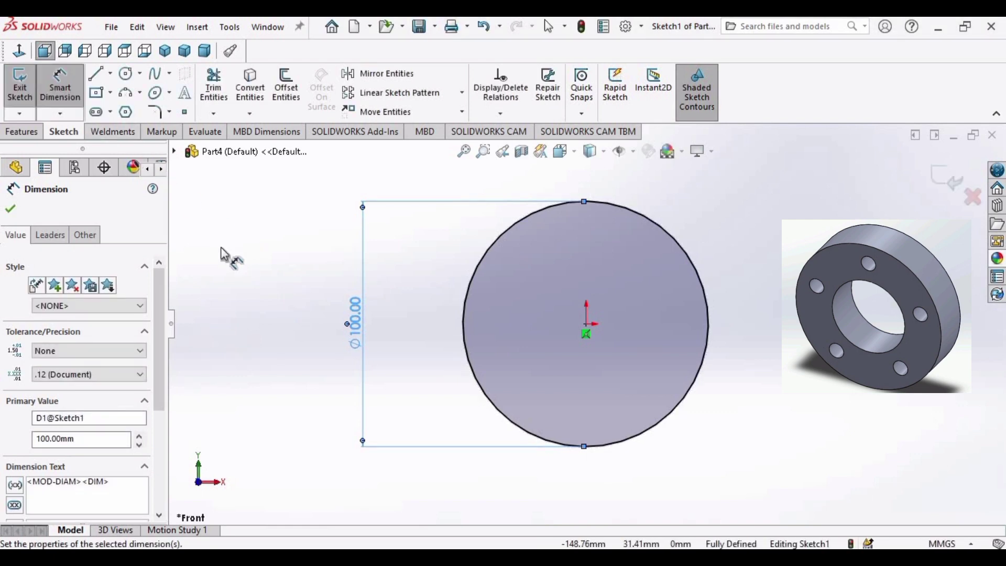
- Draw a second, smaller circle centred on the origin inside the 100 mm circle
{"action": "left_click", "coordinate": [130, 77]}
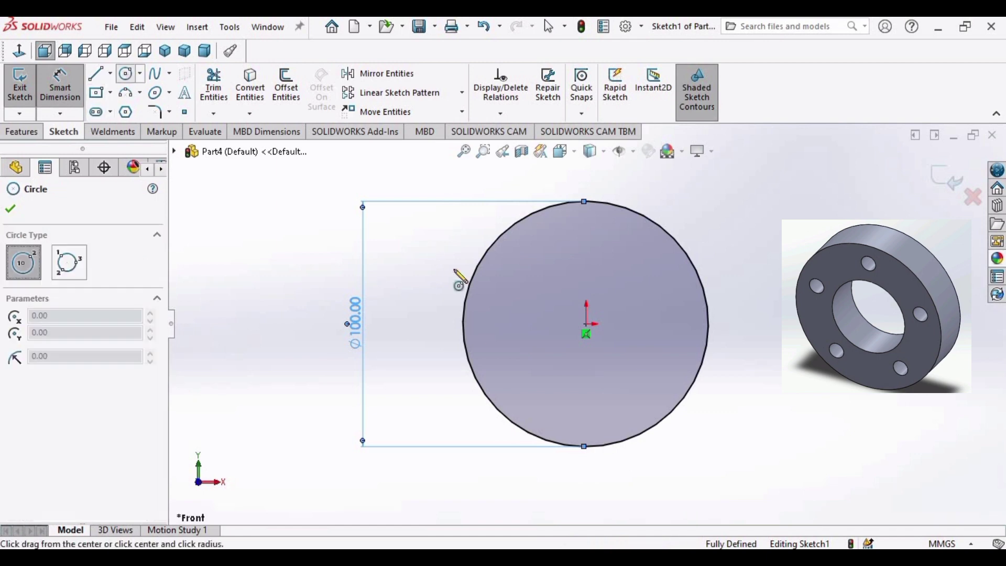
{"action": "left_click", "coordinate": [587, 324]}
{"action": "left_click", "coordinate": [586, 245]}
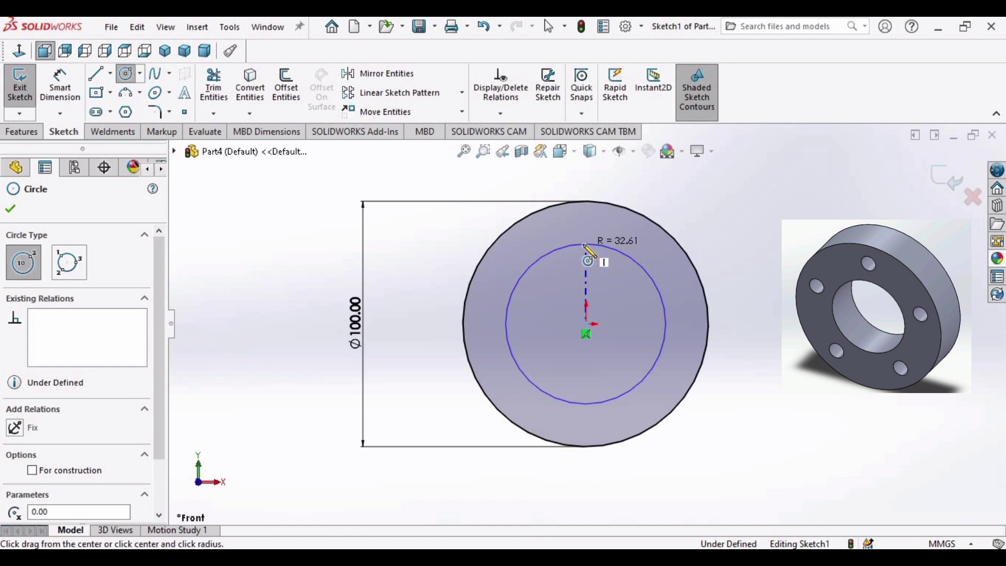
{"action": "key", "text": "Escape"}
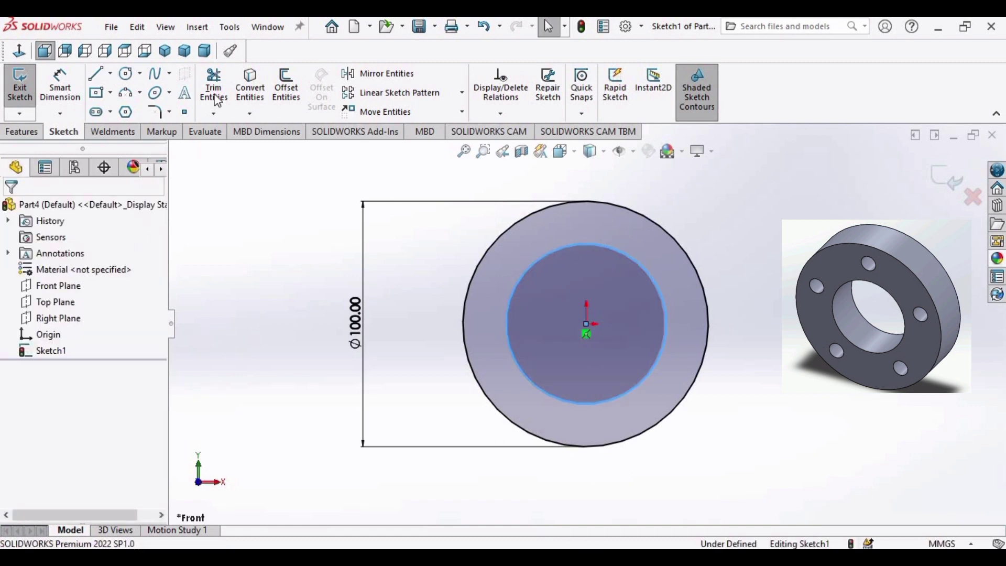
- Dimension the inner circle's diameter at 50 mm
{"action": "left_click", "coordinate": [60, 84]}
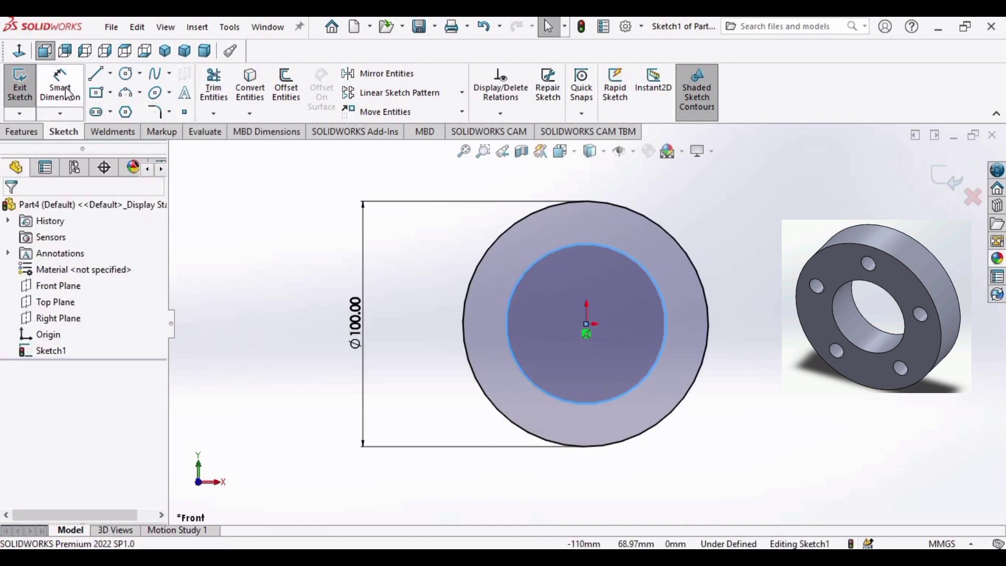
{"action": "left_click", "coordinate": [519, 287]}
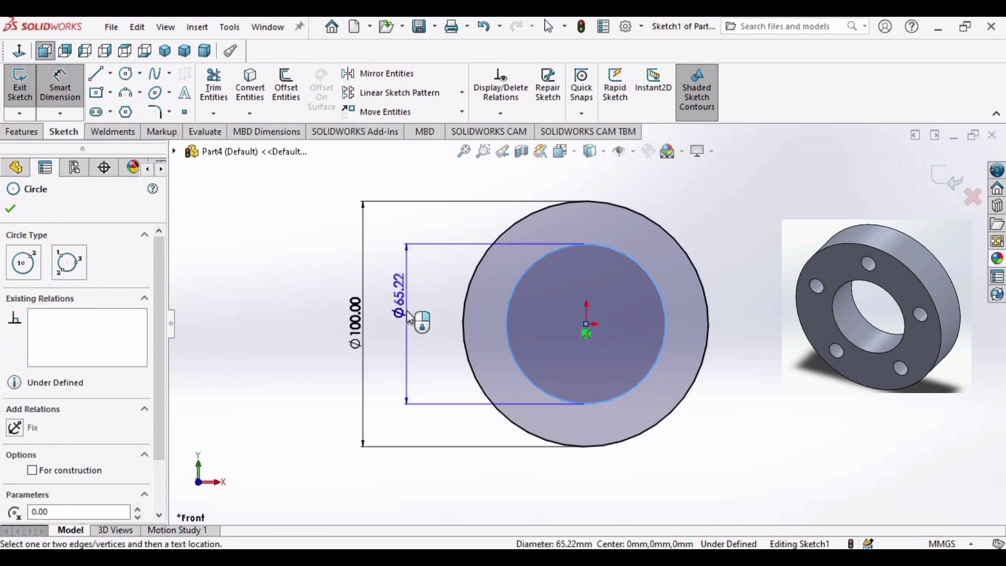
{"action": "left_click", "coordinate": [409, 323]}
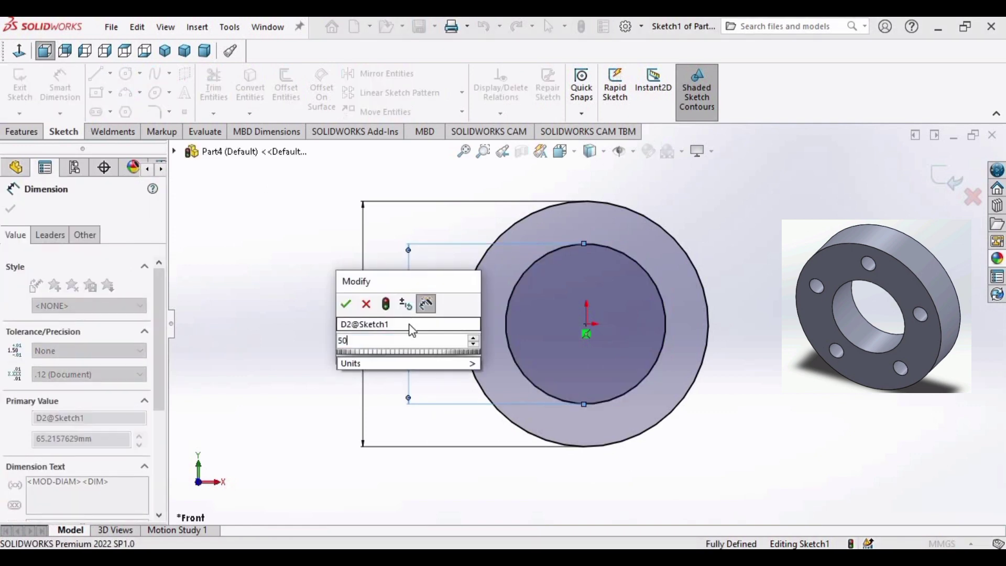
{"action": "key", "text": "Return"}
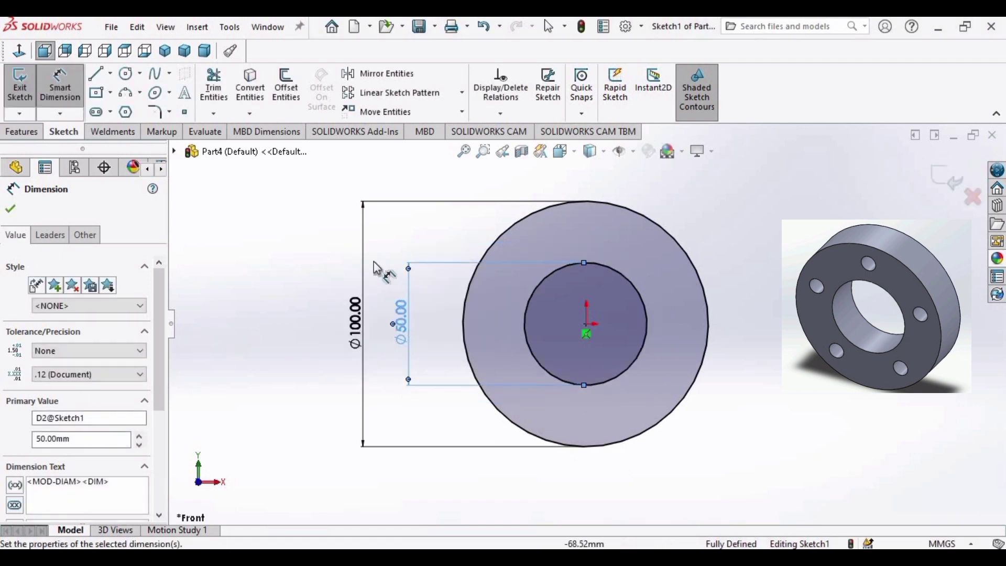
{"action": "left_click", "coordinate": [20, 212]}
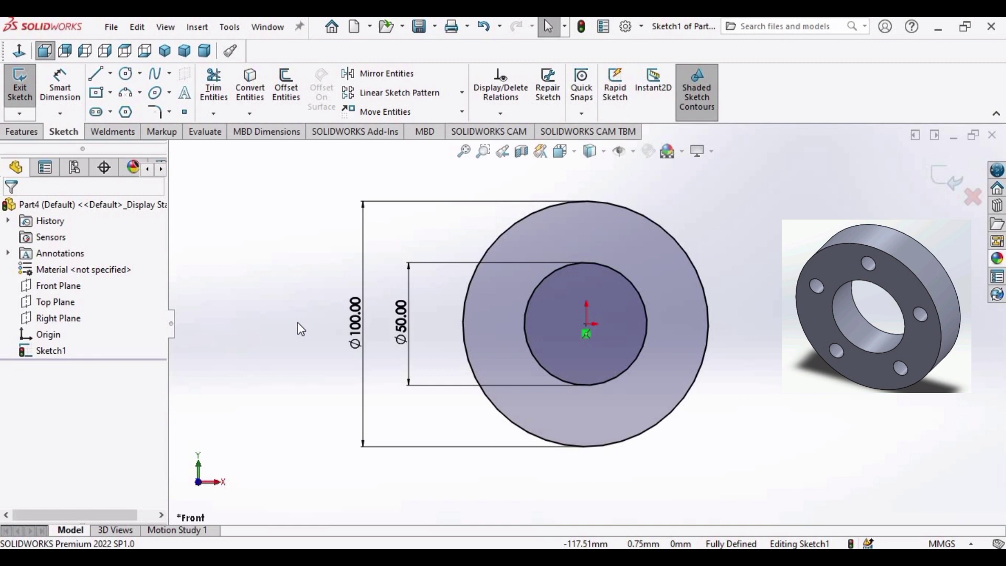
{"action": "left_click", "coordinate": [21, 133]}
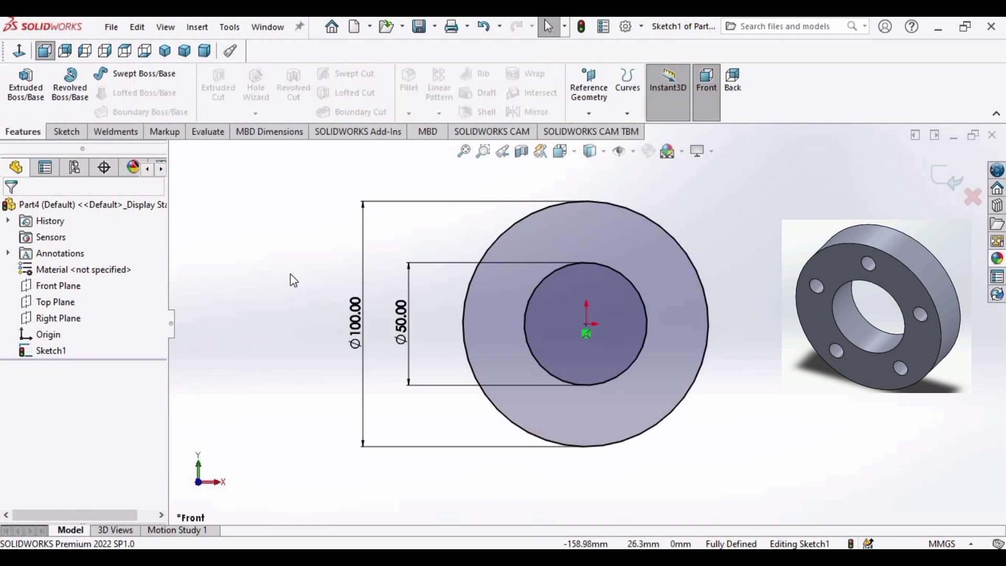
- Extrude the ring sketch as a 25 mm Blind boss, creating Boss-Extrude1
{"action": "left_click", "coordinate": [26, 85]}
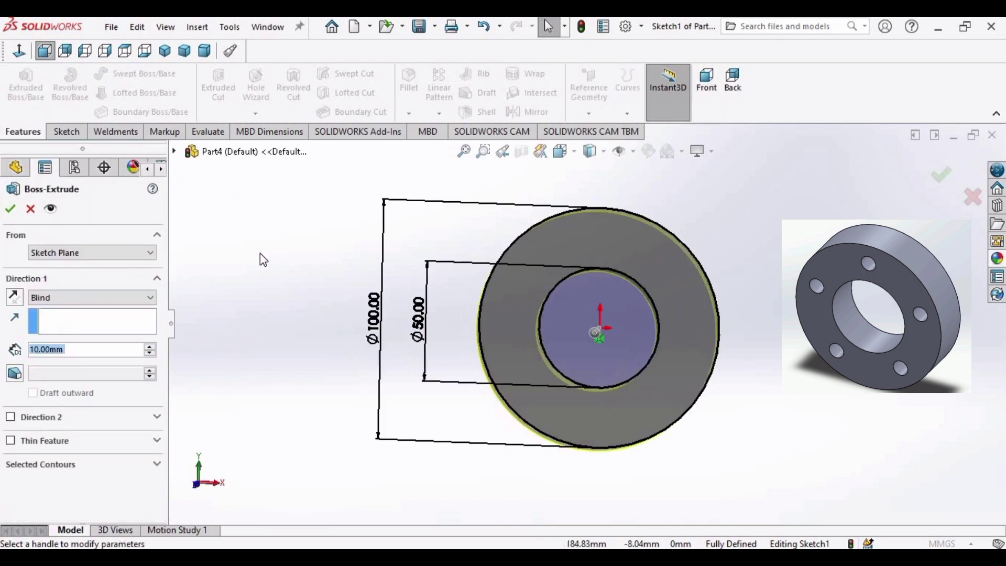
{"action": "double_click", "coordinate": [84, 350]}
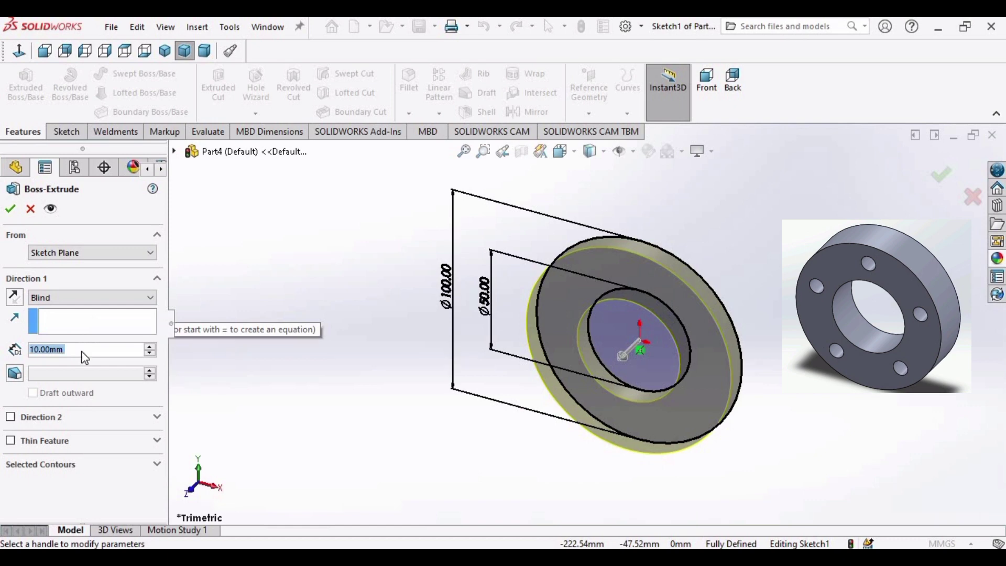
{"action": "key", "text": "BackSpace"}
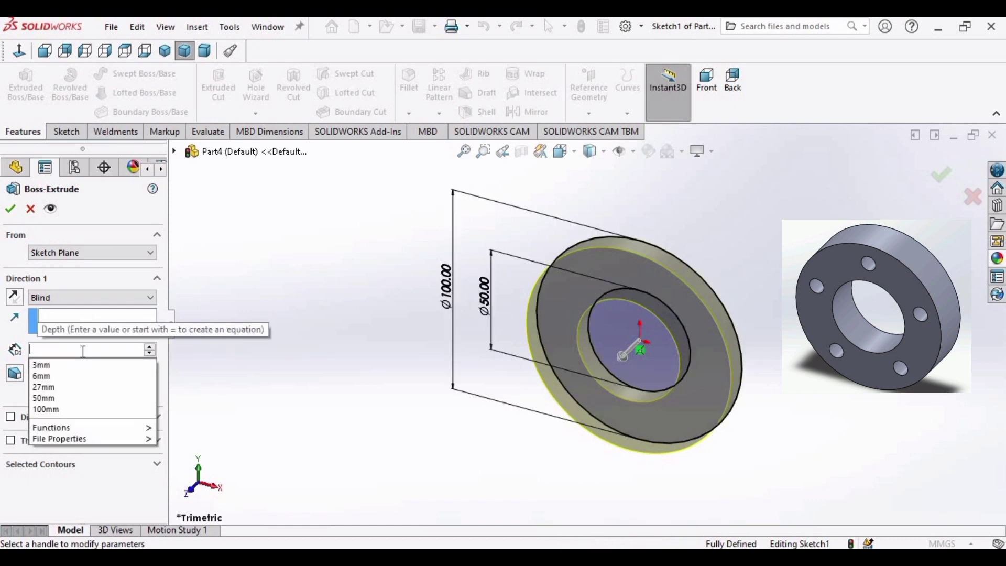
{"action": "type", "text": "25"}
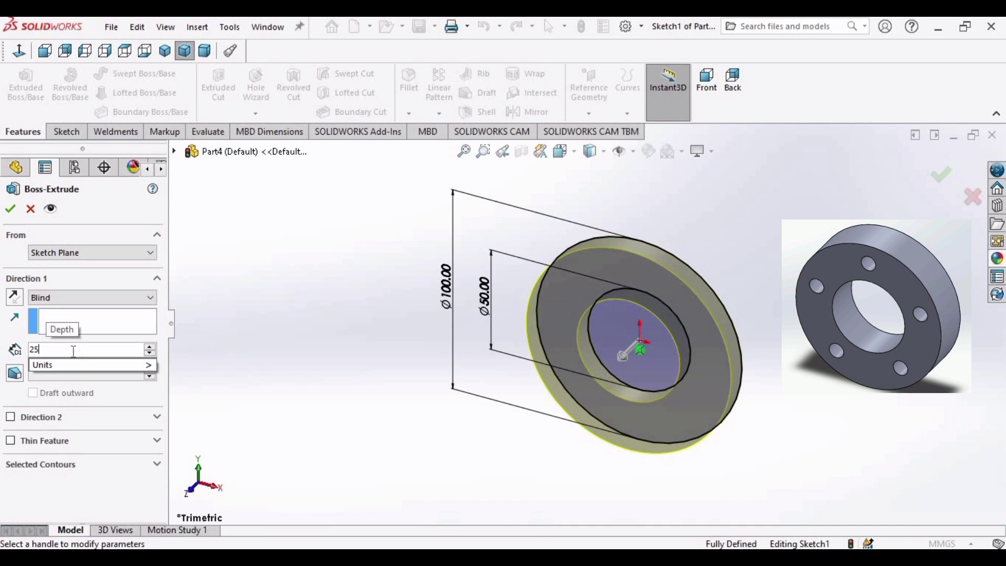
{"action": "key", "text": "Return"}
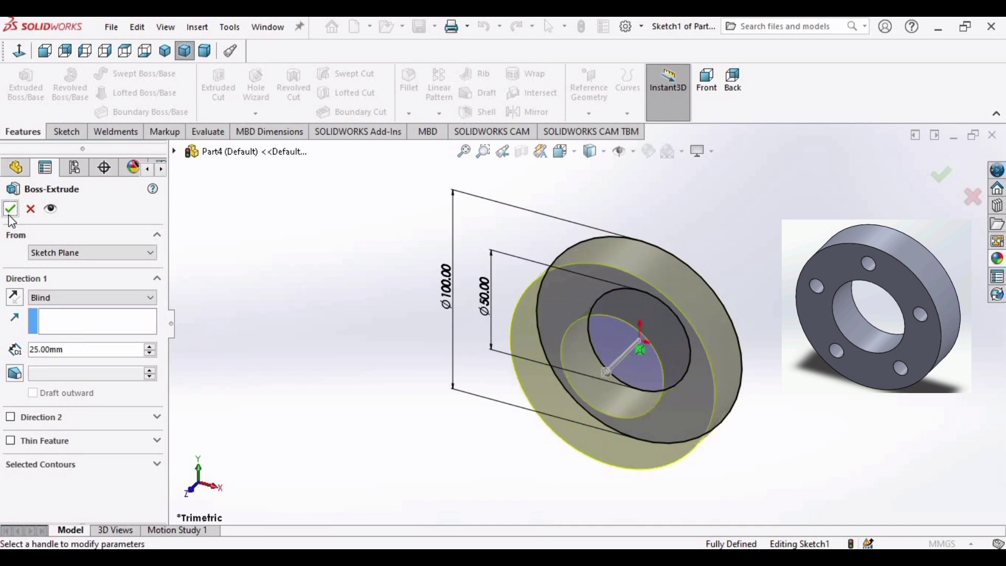
{"action": "left_click", "coordinate": [9, 205]}
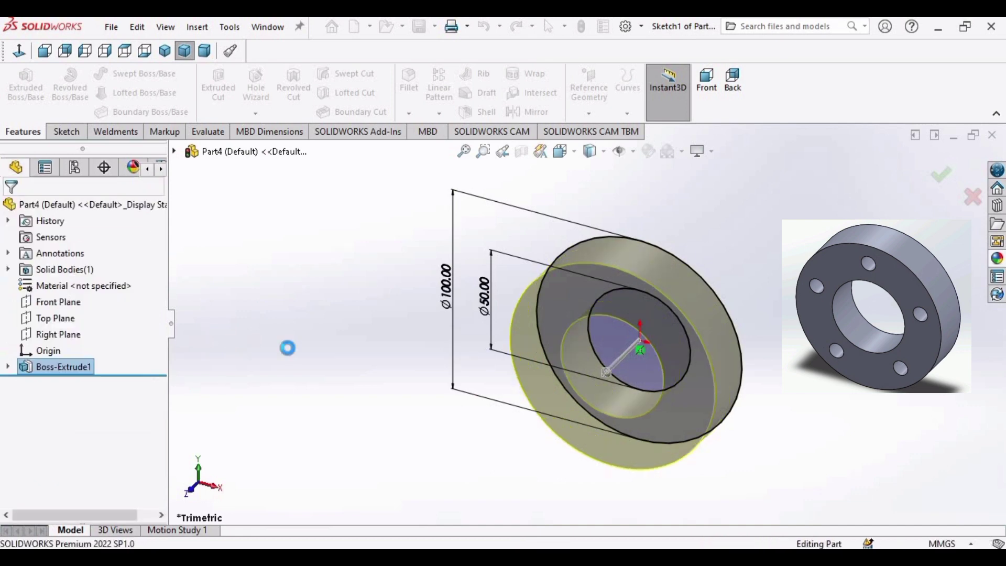
- Start a sketch on the disc's front face and draw a circle centred on the origin
{"action": "left_click", "coordinate": [490, 403]}
{"action": "left_click", "coordinate": [542, 329]}
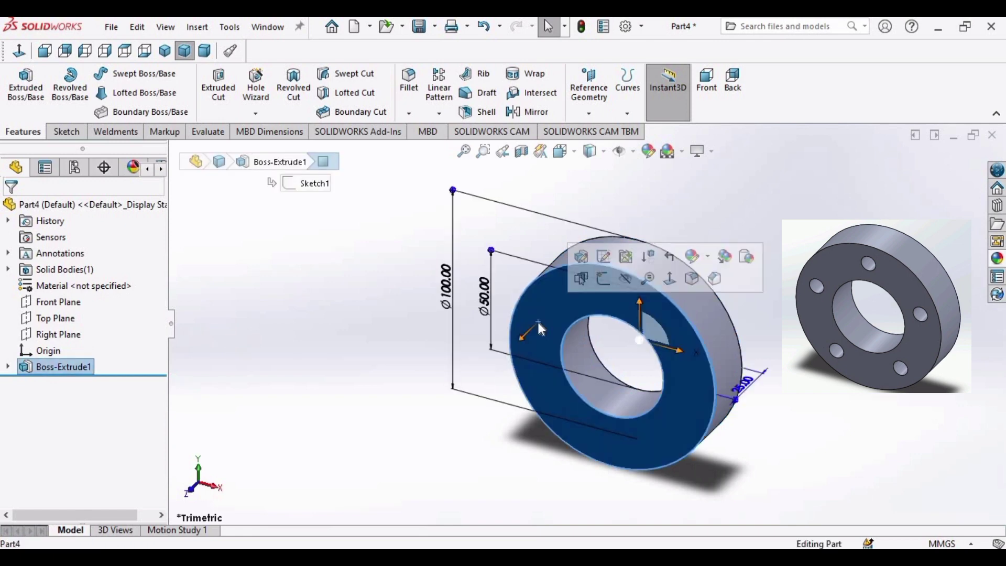
{"action": "left_click", "coordinate": [615, 288]}
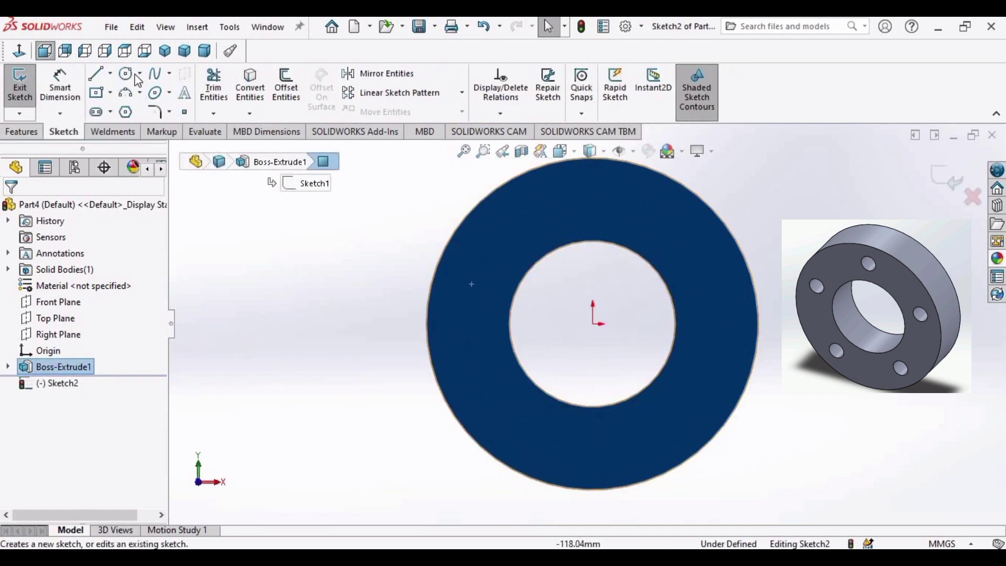
{"action": "left_click", "coordinate": [126, 75]}
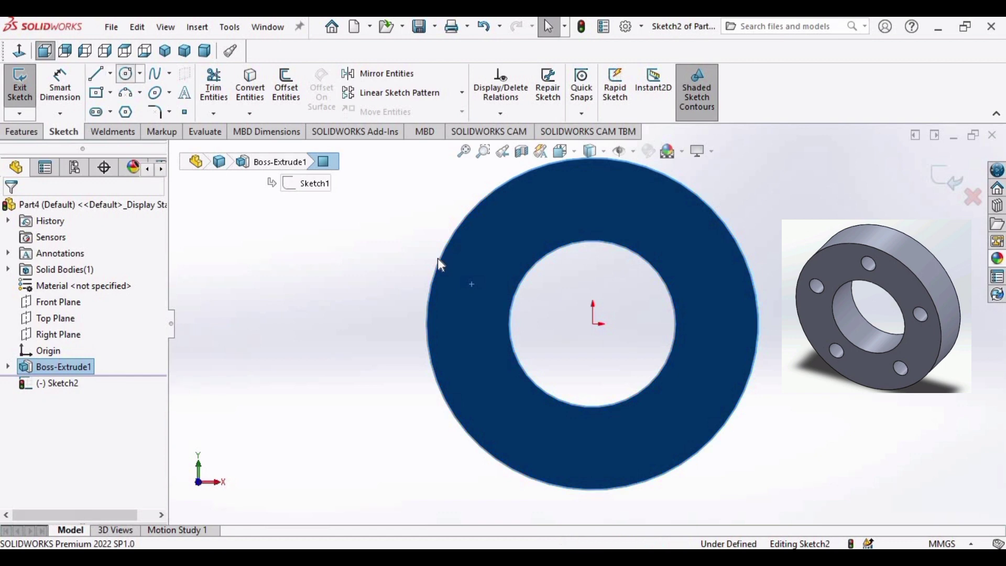
{"action": "left_click", "coordinate": [594, 323]}
{"action": "left_click", "coordinate": [583, 203]}
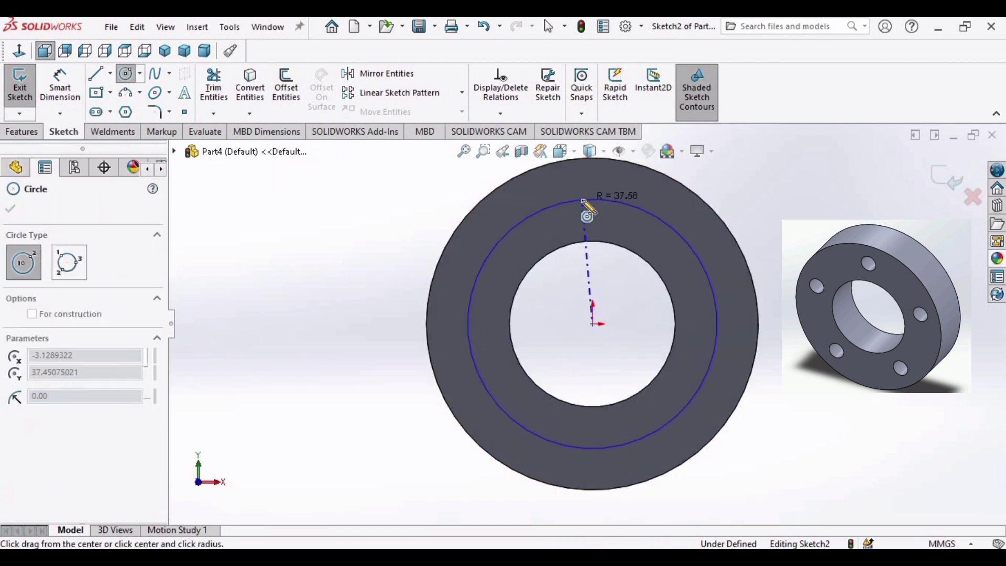
{"action": "key", "text": "Escape"}
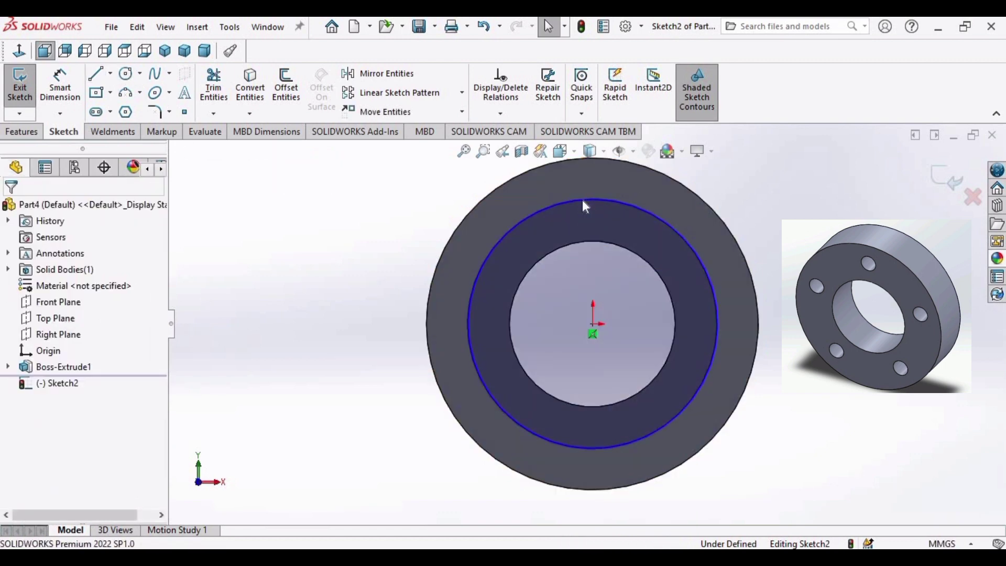
- Add a diameter dimension to the new circle, placed left of the disc
{"action": "left_click", "coordinate": [60, 83]}
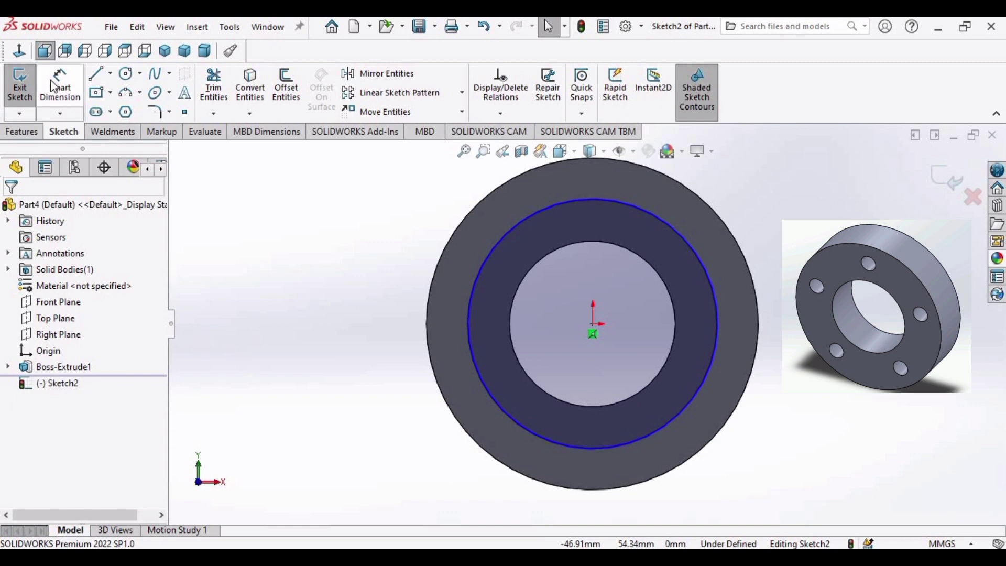
{"action": "left_click", "coordinate": [468, 309]}
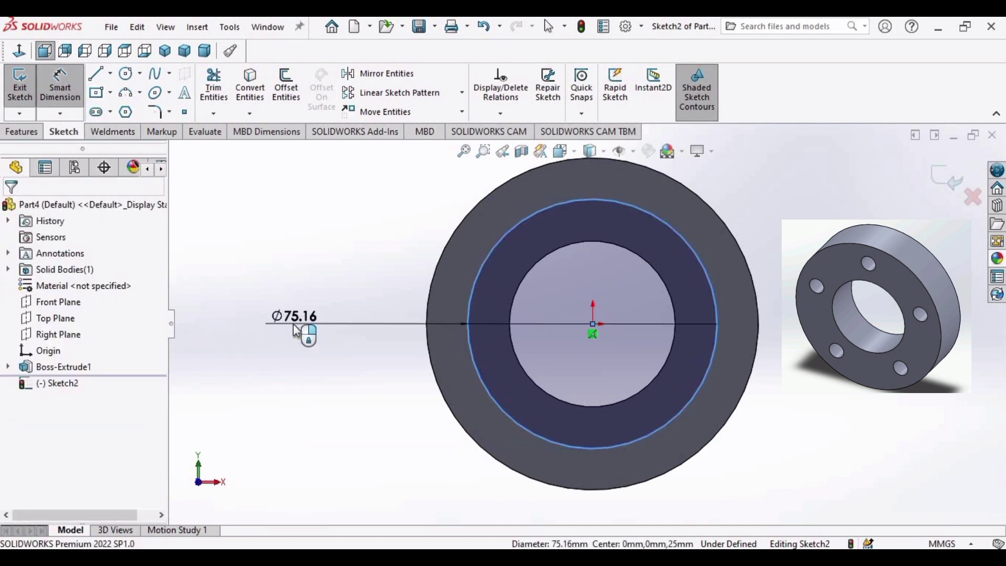
{"action": "left_click", "coordinate": [293, 323]}
- Set the bolt circle to 75 mm and draw a small circle on its top point
{"action": "type", "text": "75"}
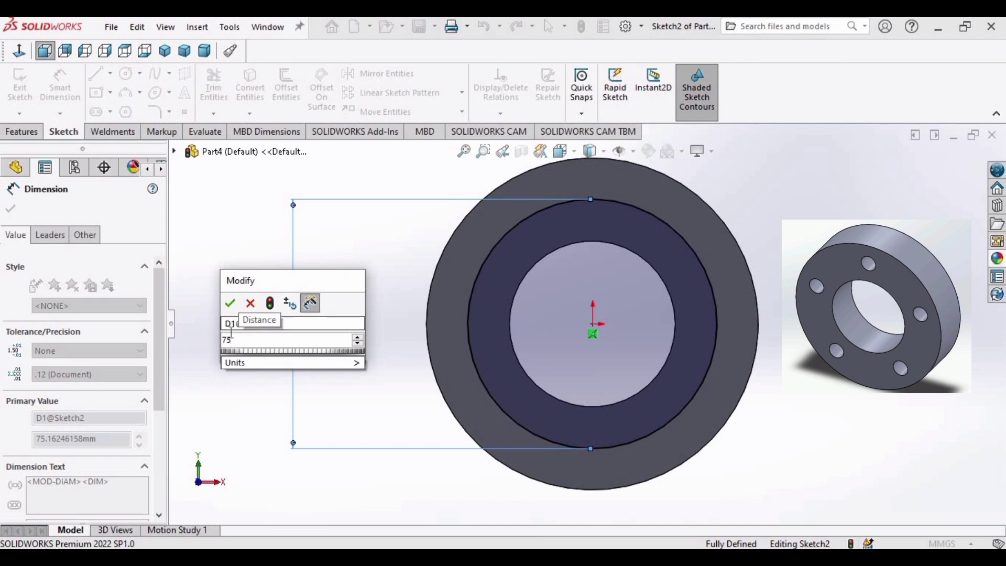
{"action": "left_click", "coordinate": [230, 304]}
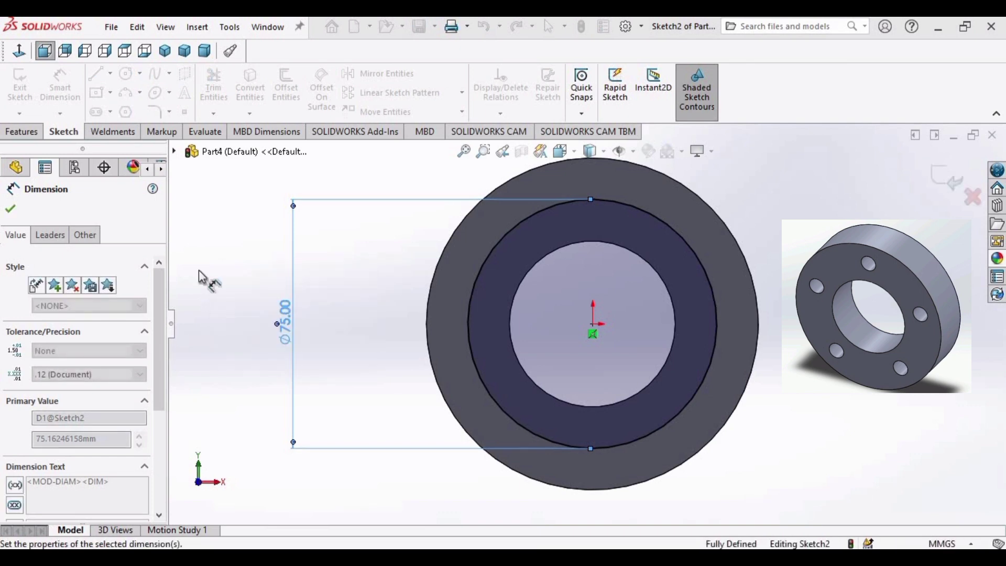
{"action": "key", "text": "c"}
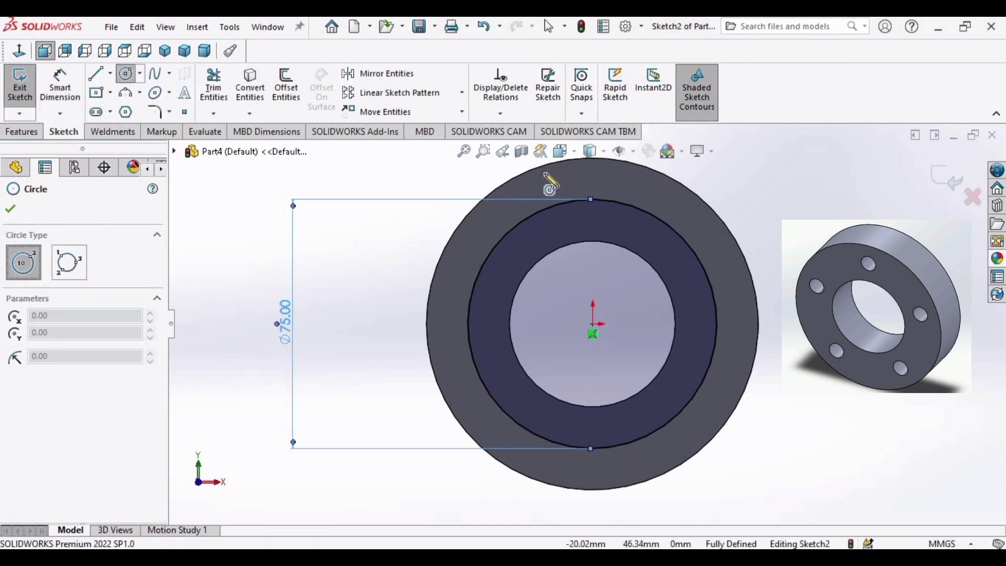
{"action": "left_click", "coordinate": [592, 200]}
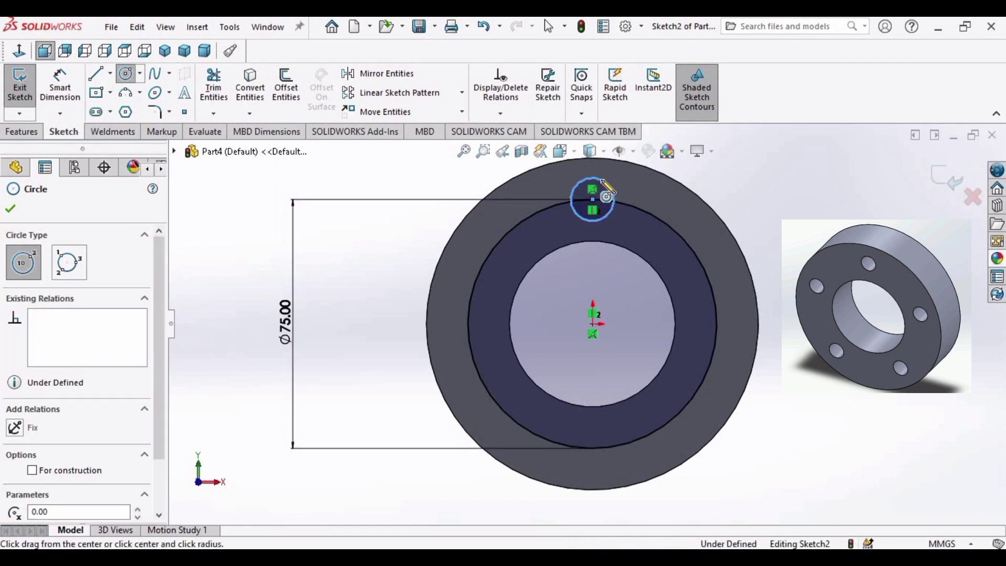
{"action": "left_click", "coordinate": [601, 180]}
{"action": "key", "text": "Escape"}
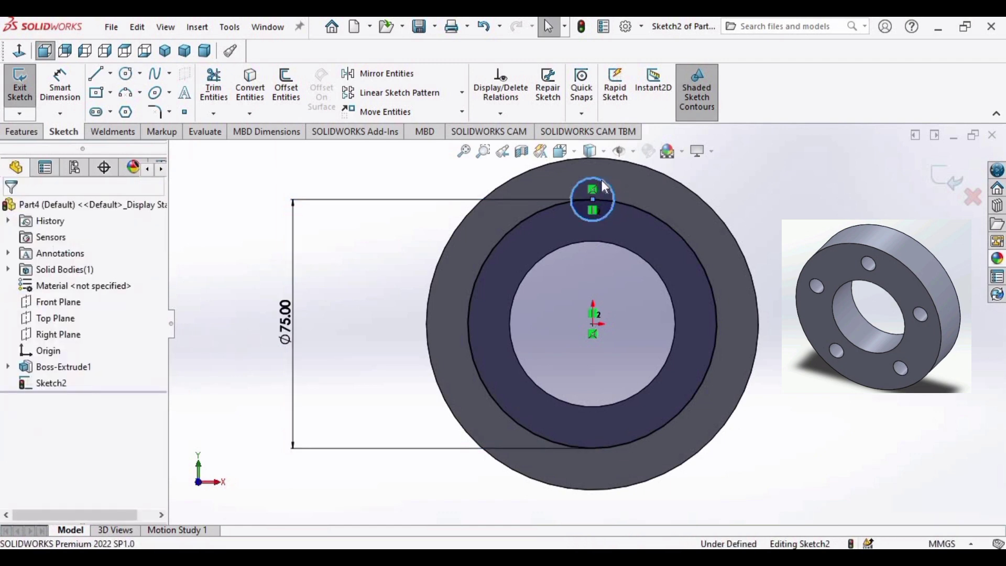
- Dimension the small hole circle at 10 mm diameter
{"action": "left_click", "coordinate": [74, 93]}
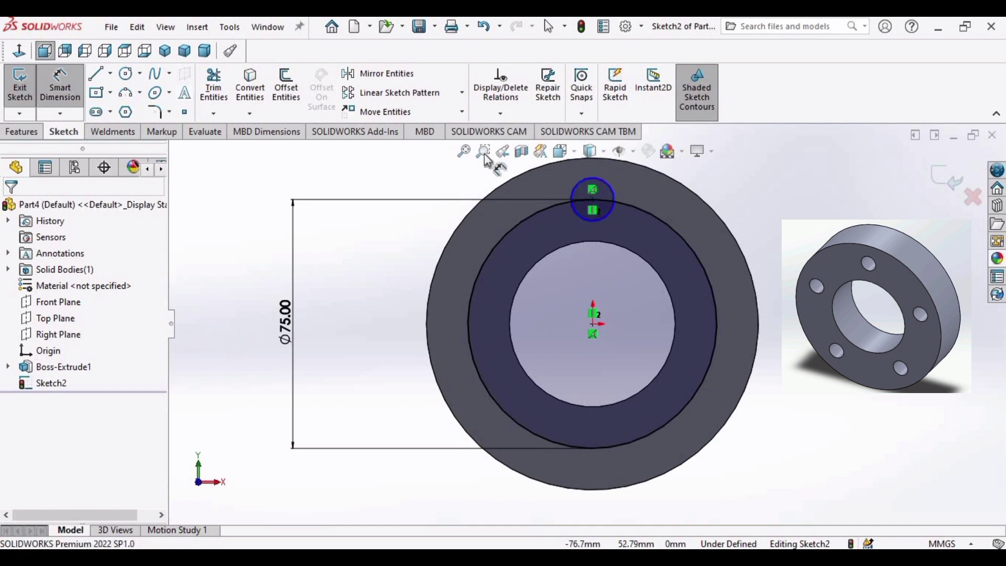
{"action": "left_click", "coordinate": [575, 190]}
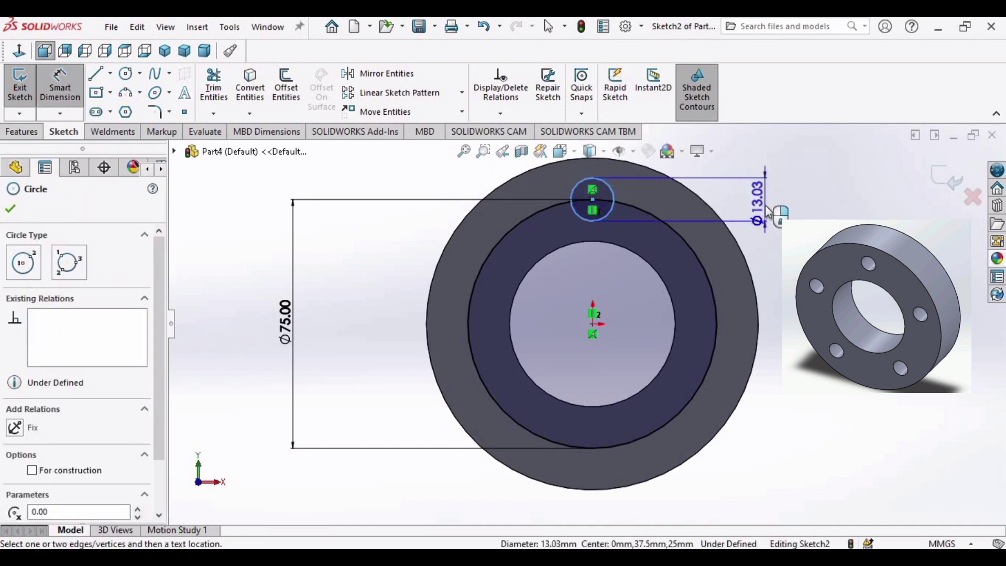
{"action": "left_click", "coordinate": [766, 206]}
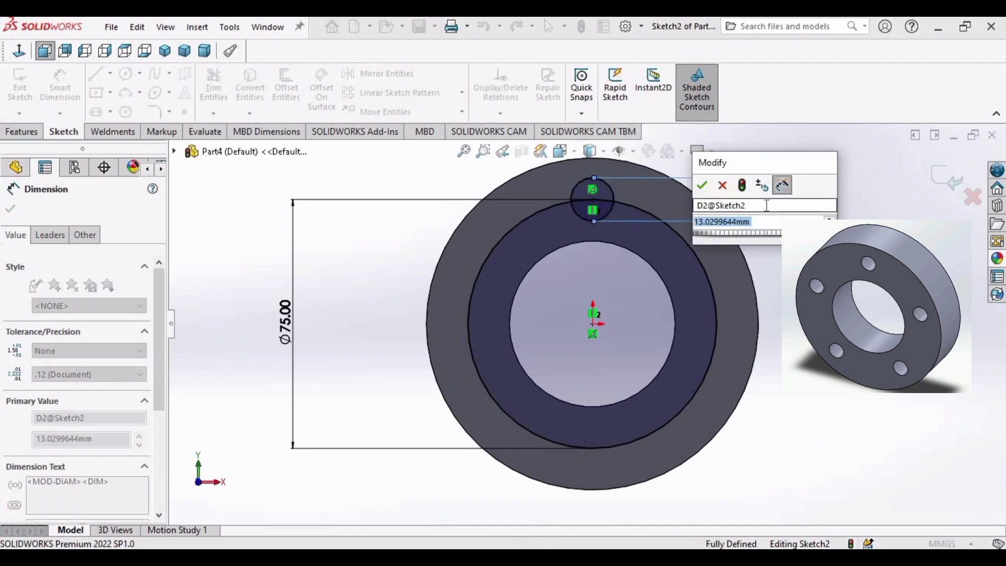
{"action": "type", "text": "10"}
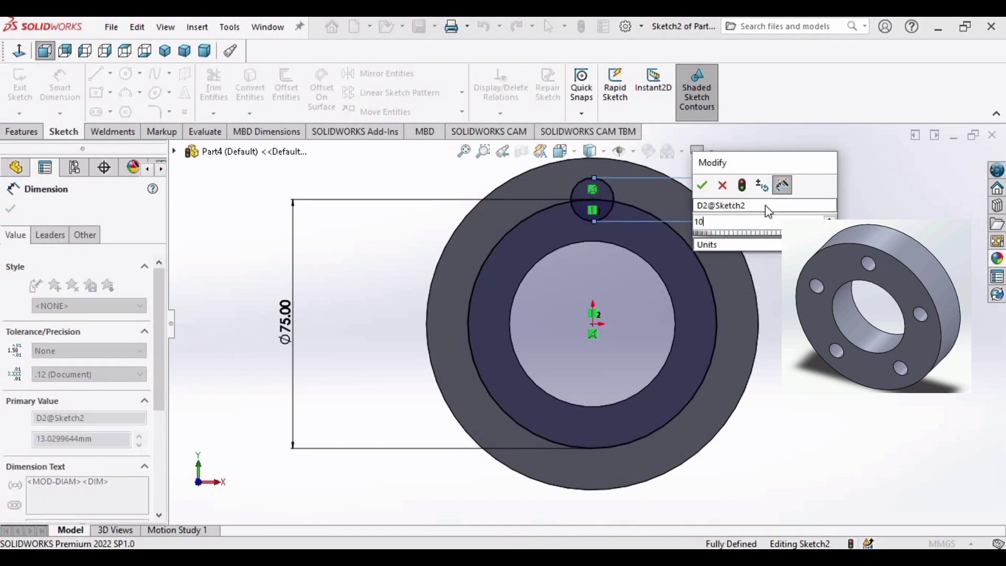
{"action": "left_click", "coordinate": [704, 186]}
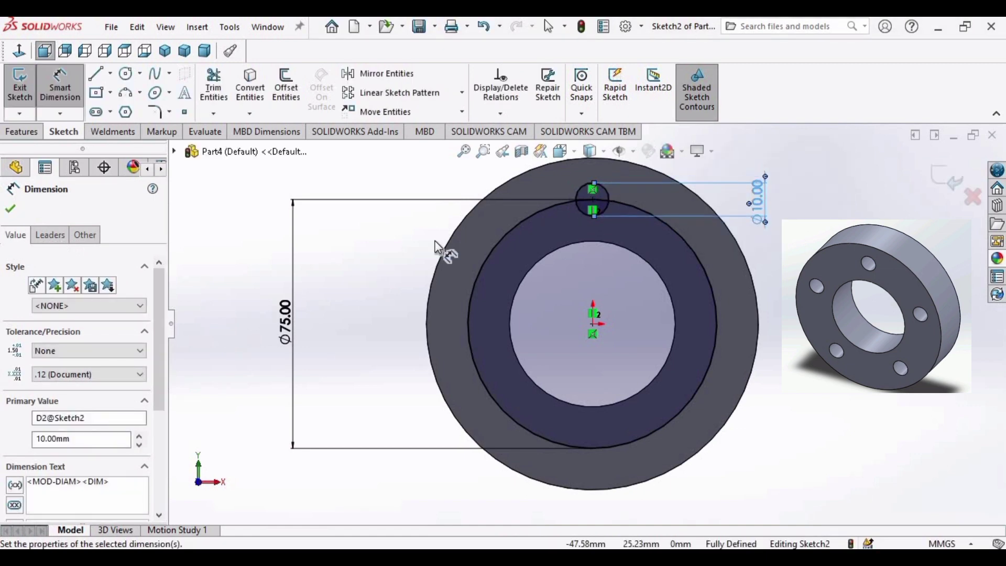
{"action": "left_click", "coordinate": [10, 209]}
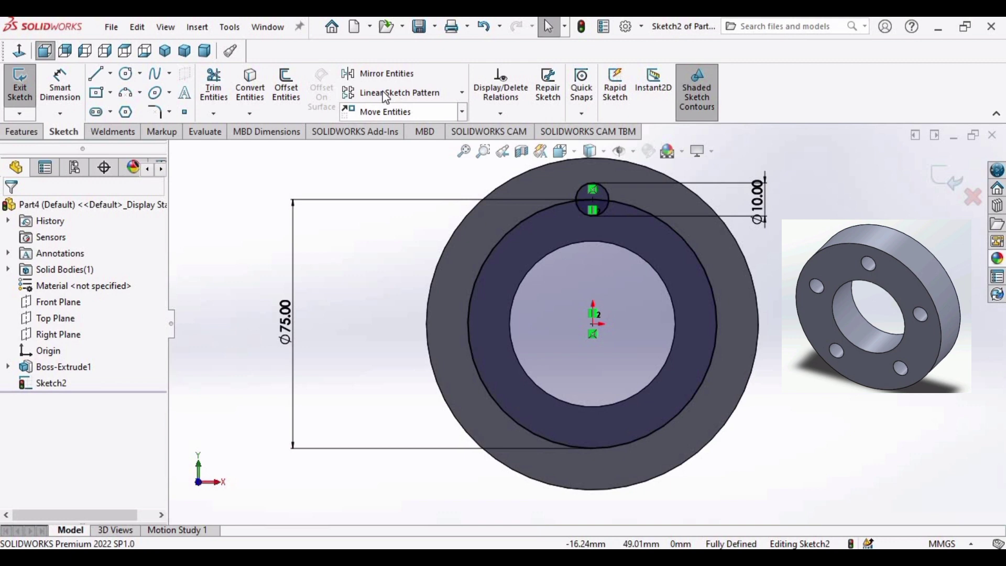
- Start a Circular Sketch Pattern with the 10 mm circle as the item to repeat
{"action": "left_click", "coordinate": [465, 97]}
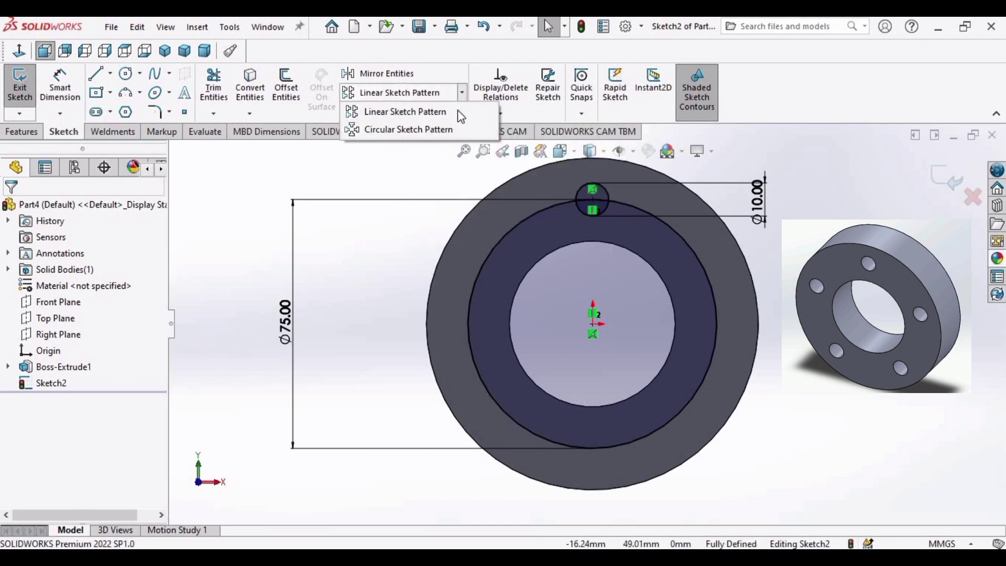
{"action": "left_click", "coordinate": [436, 127]}
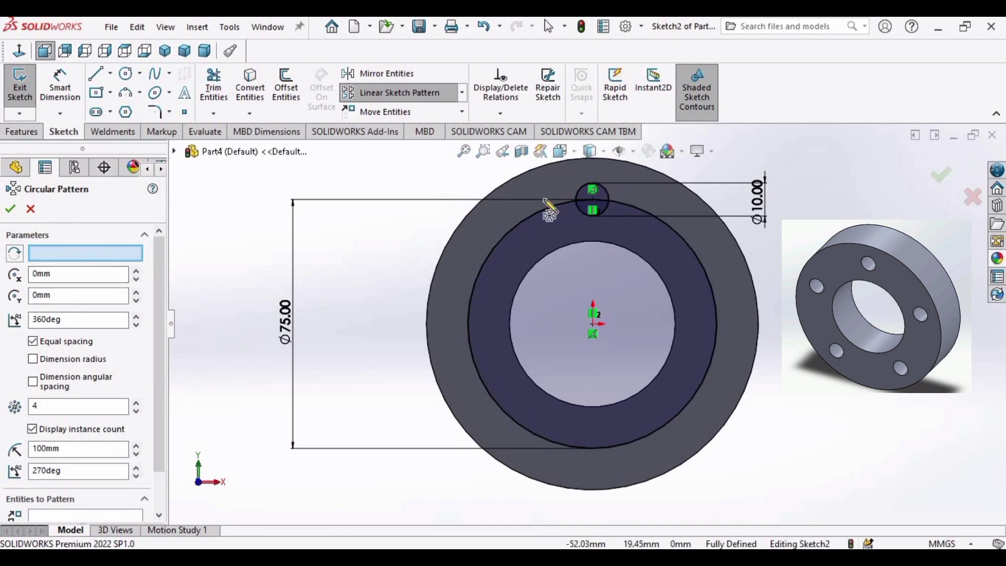
{"action": "left_click", "coordinate": [593, 200]}
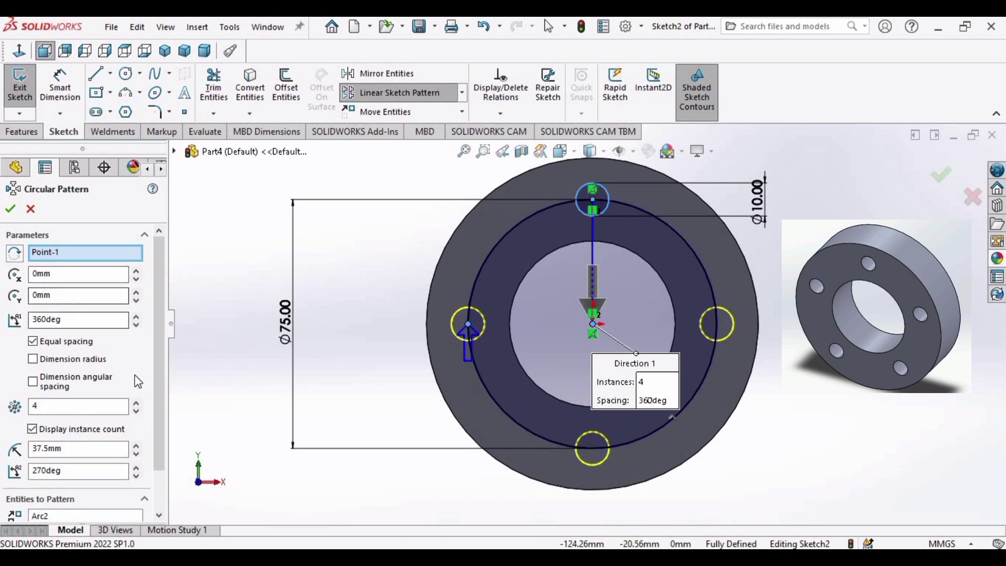
- Set the pattern to 5 equally spaced instances over 360° and accept it
{"action": "left_click", "coordinate": [137, 403]}
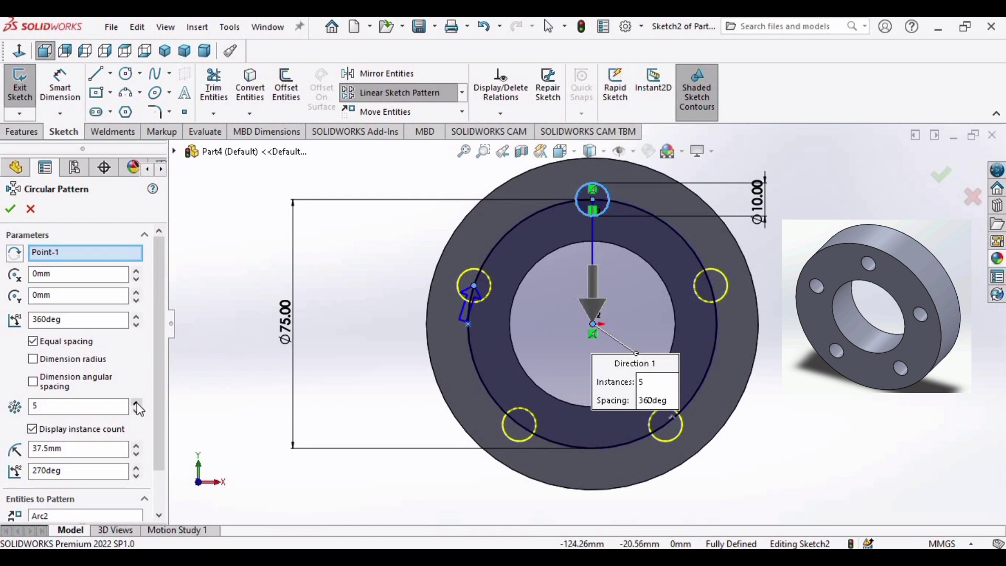
{"action": "left_click", "coordinate": [137, 403]}
{"action": "left_click", "coordinate": [137, 404]}
{"action": "left_click", "coordinate": [137, 404]}
{"action": "left_click", "coordinate": [137, 404]}
{"action": "left_click", "coordinate": [137, 403]}
{"action": "left_click", "coordinate": [136, 404]}
{"action": "double_click", "coordinate": [60, 412]}
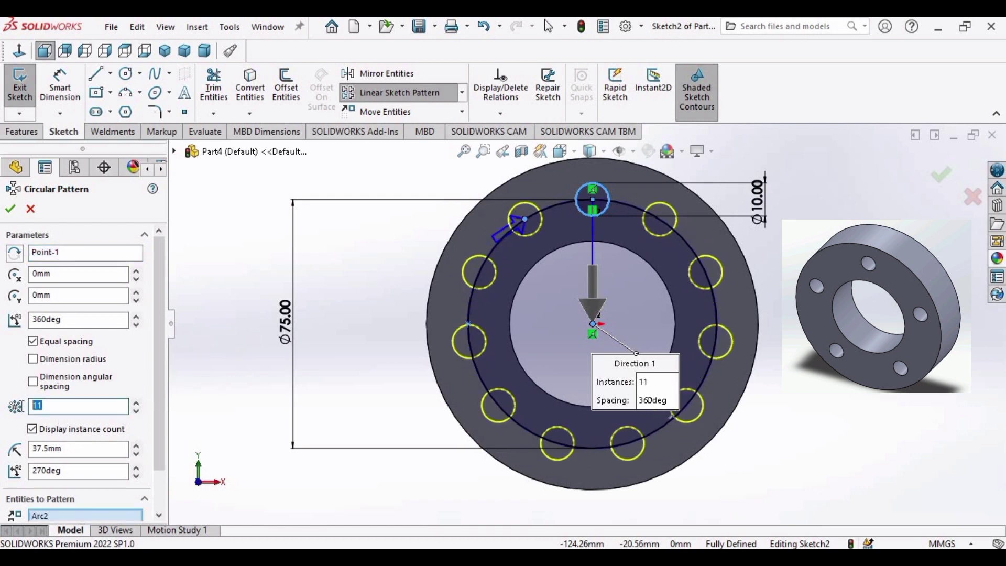
{"action": "type", "text": "5"}
{"action": "left_click", "coordinate": [85, 406]}
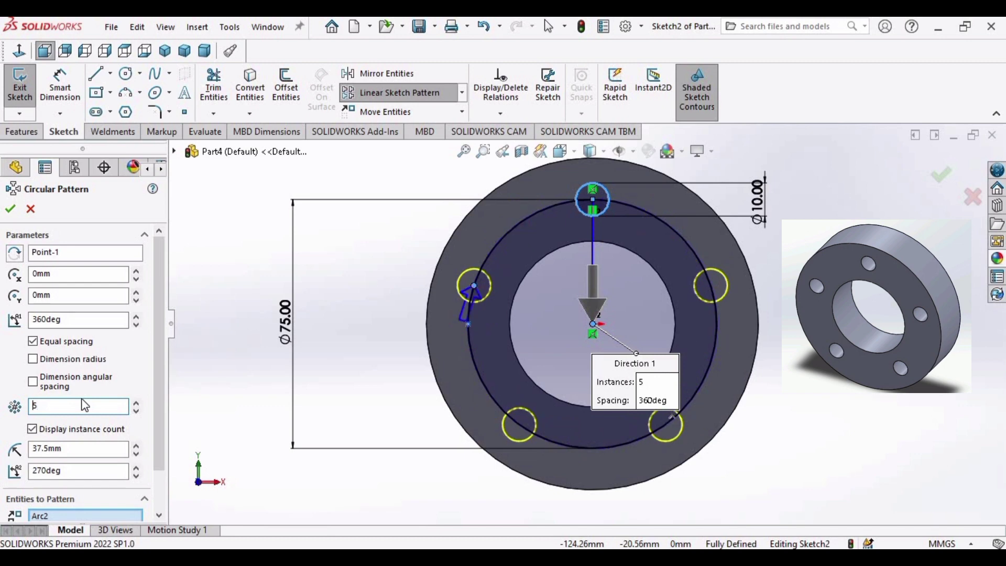
{"action": "left_click", "coordinate": [8, 208]}
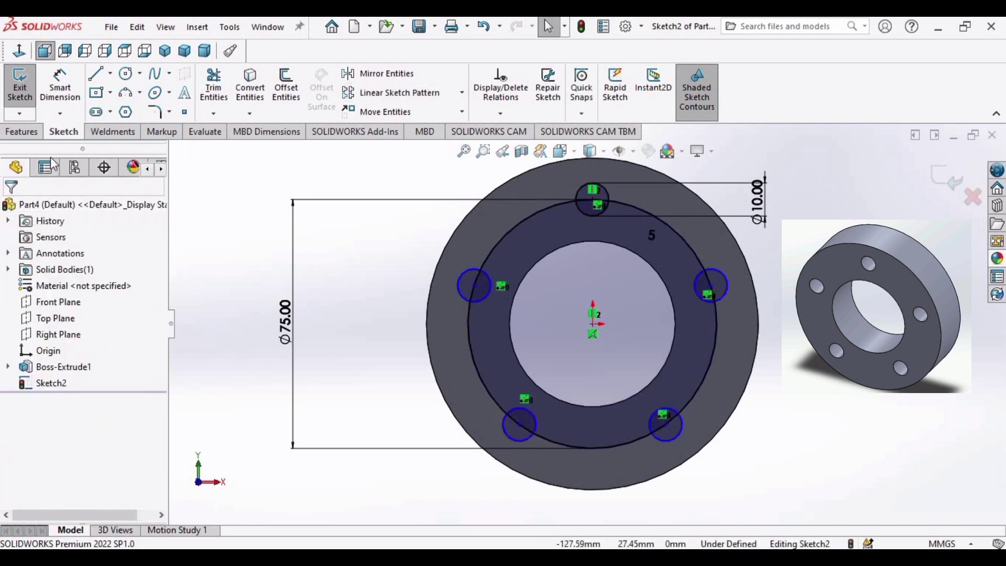
- Attempt a Through All extruded cut with the sketch, which fails on intersecting contours
{"action": "left_click", "coordinate": [33, 131]}
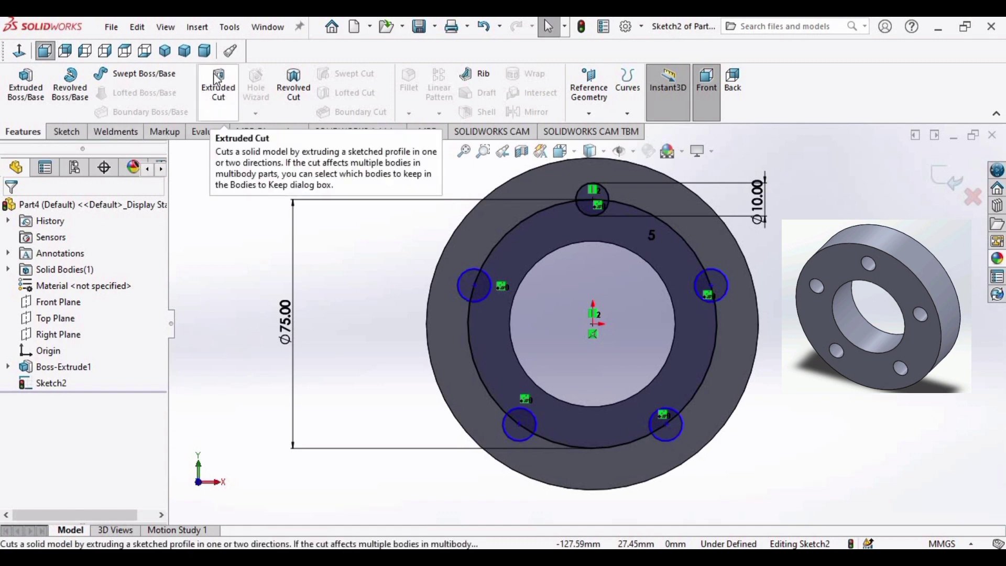
{"action": "left_click", "coordinate": [217, 100]}
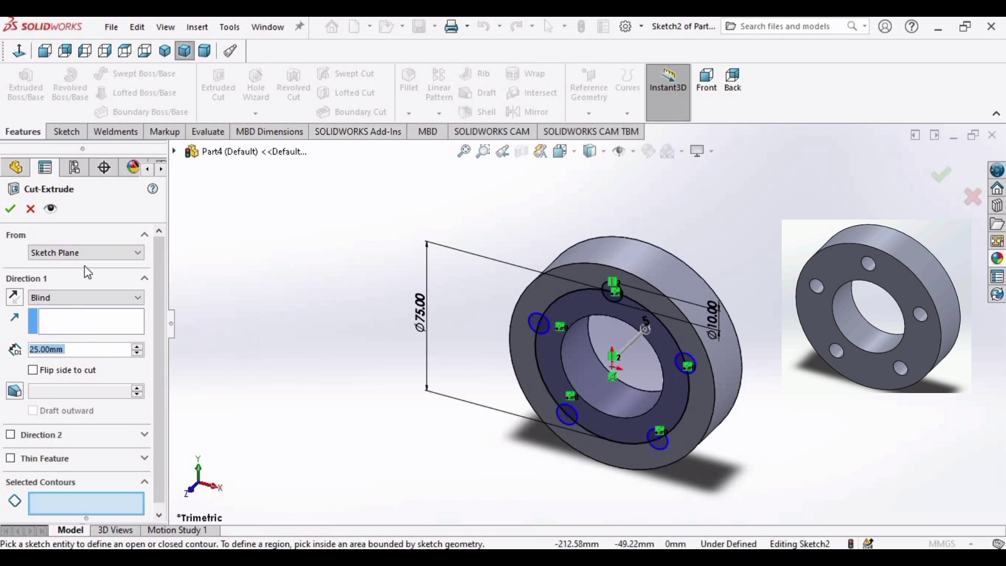
{"action": "left_click", "coordinate": [139, 297]}
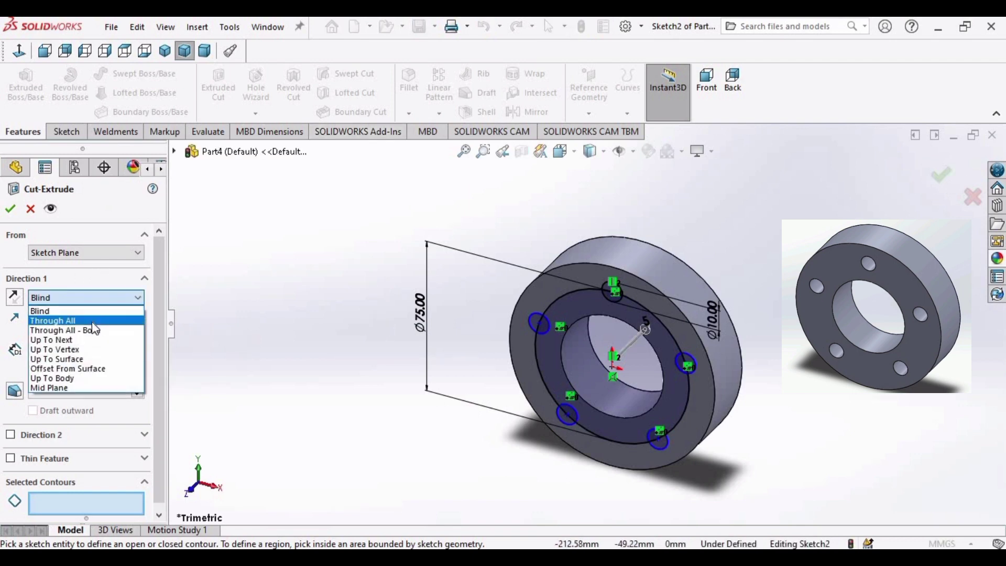
{"action": "left_click", "coordinate": [69, 322]}
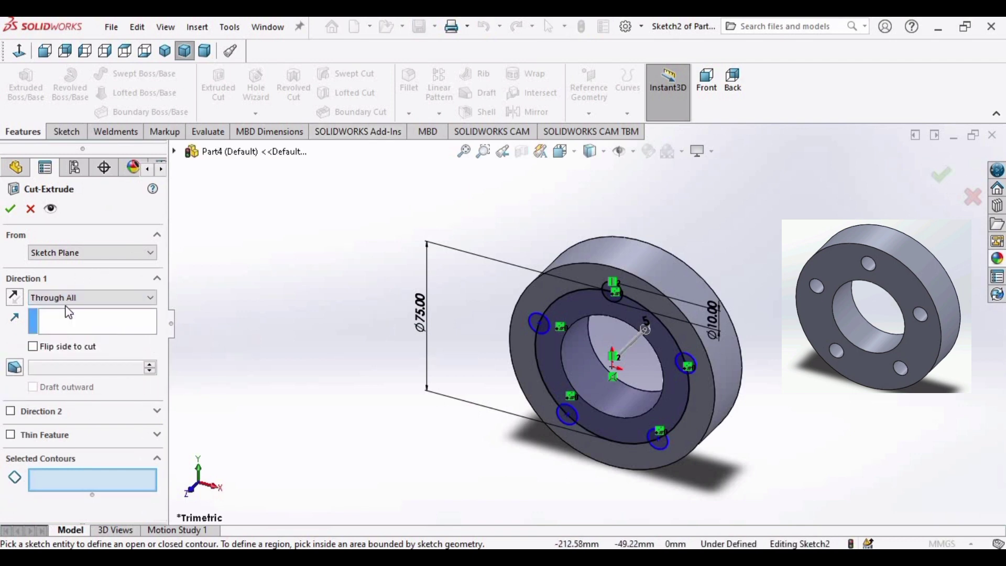
{"action": "left_click", "coordinate": [11, 214]}
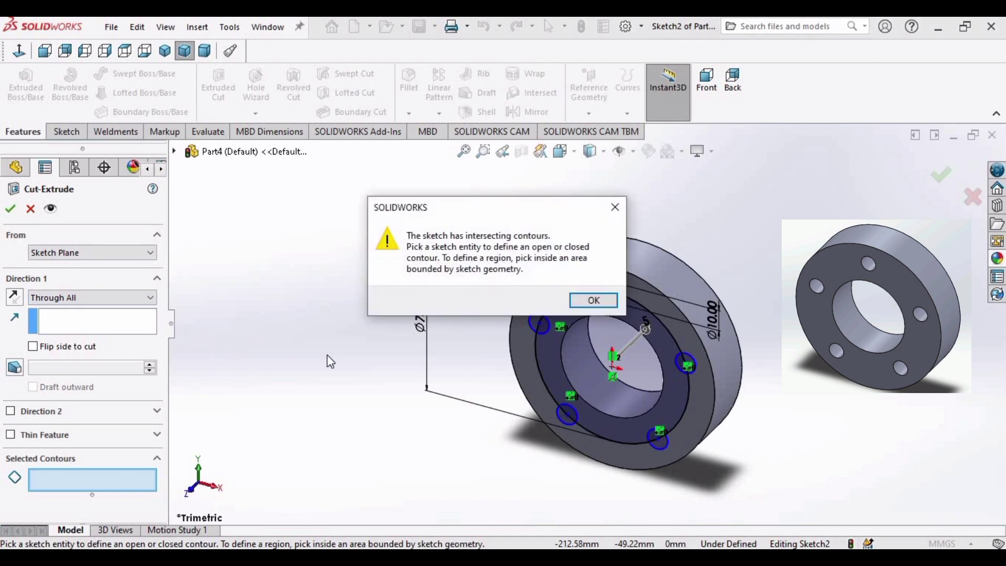
- Dismiss the warning, cancel Cut-Extrude, and delete the 75 mm bolt circle
{"action": "left_click", "coordinate": [594, 301]}
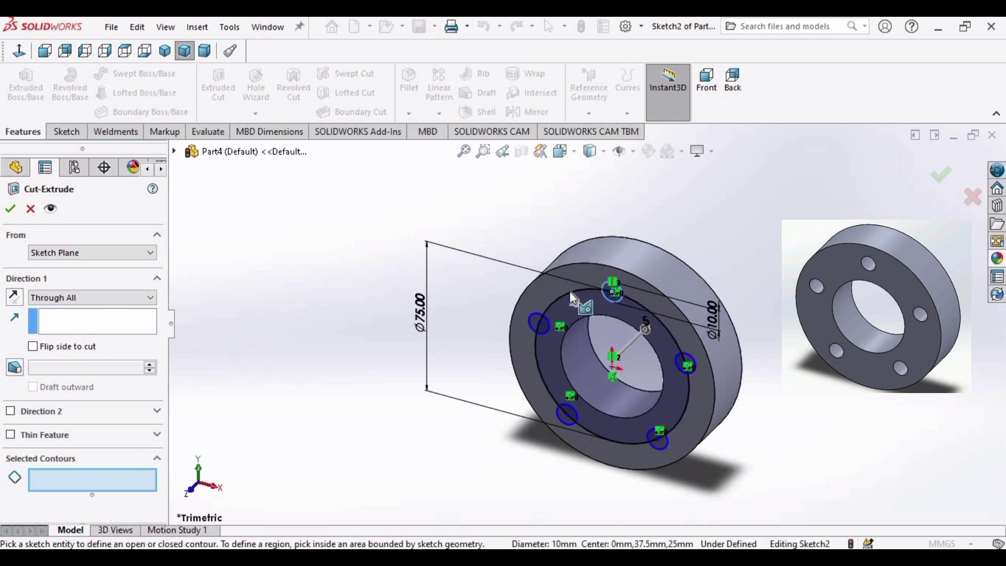
{"action": "key", "text": "Escape"}
{"action": "scroll", "coordinate": [574, 313], "scroll_direction": "down", "scroll_amount": 4}
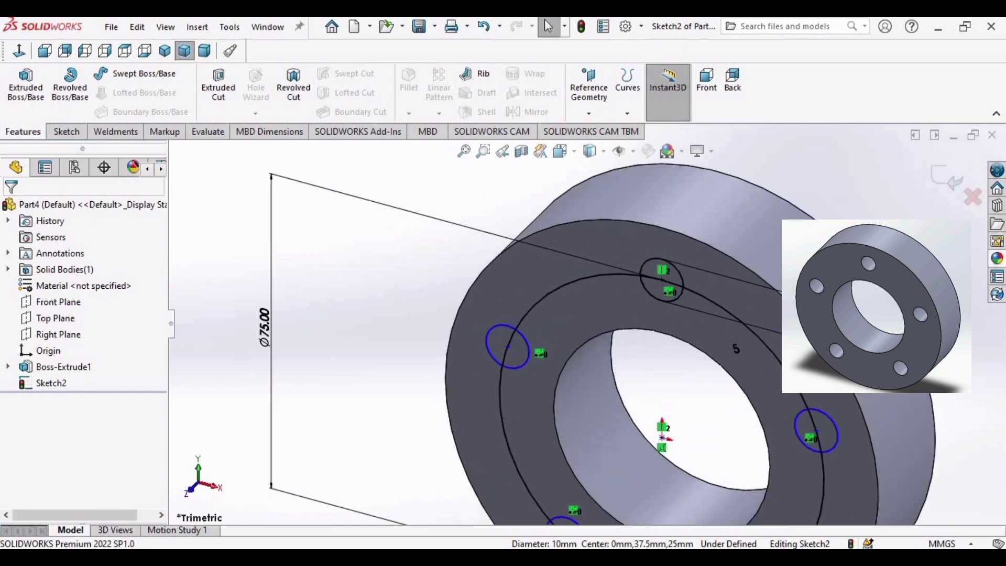
{"action": "left_click", "coordinate": [572, 285]}
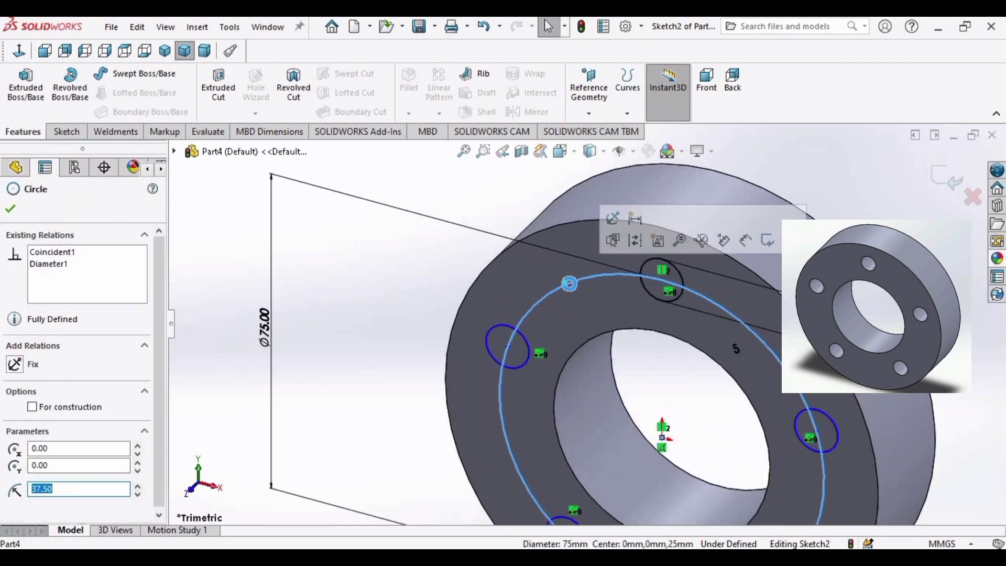
{"action": "key", "text": "Delete"}
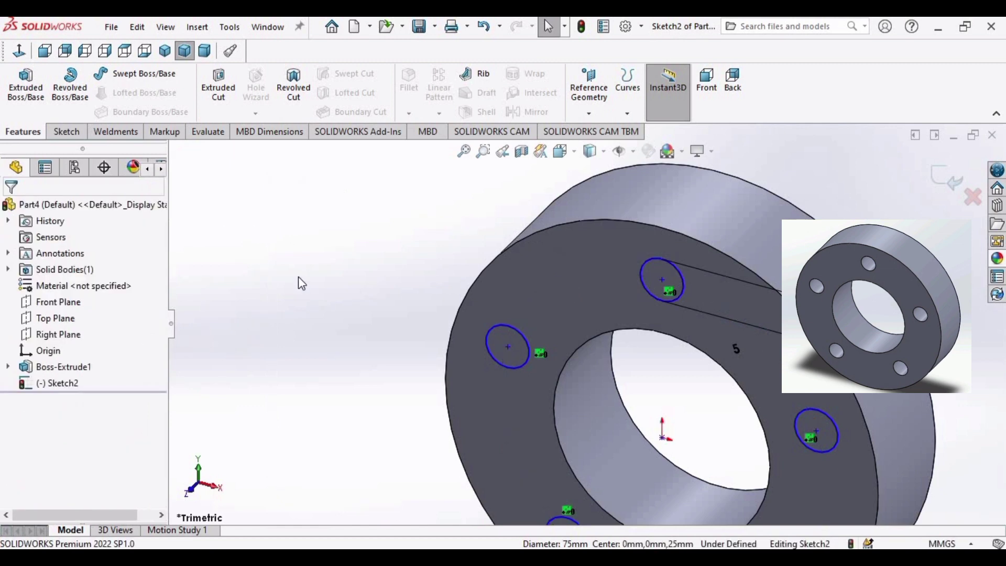
- Extrude-cut the five 10 mm hole circles Through All as Cut-Extrude1
{"action": "left_click", "coordinate": [220, 99]}
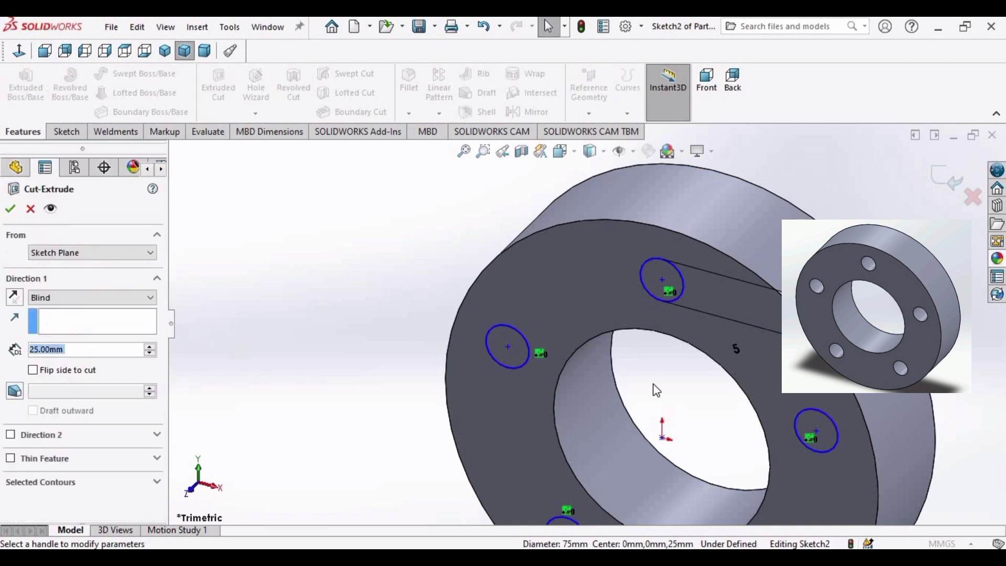
{"action": "scroll", "coordinate": [653, 379], "scroll_direction": "down", "scroll_amount": 2}
{"action": "scroll", "coordinate": [653, 379], "scroll_direction": "up", "scroll_amount": 3}
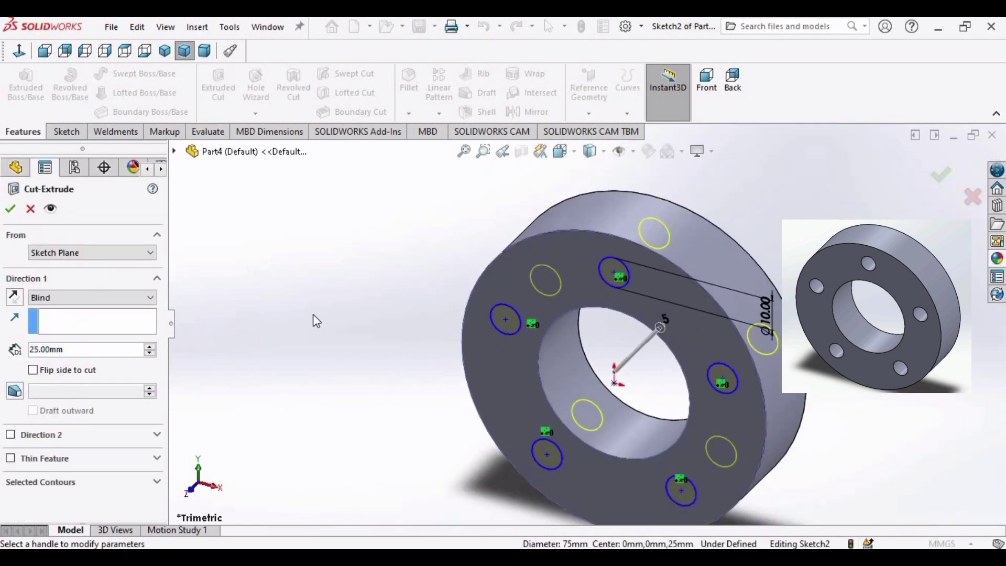
{"action": "left_click", "coordinate": [77, 297]}
{"action": "left_click", "coordinate": [65, 321]}
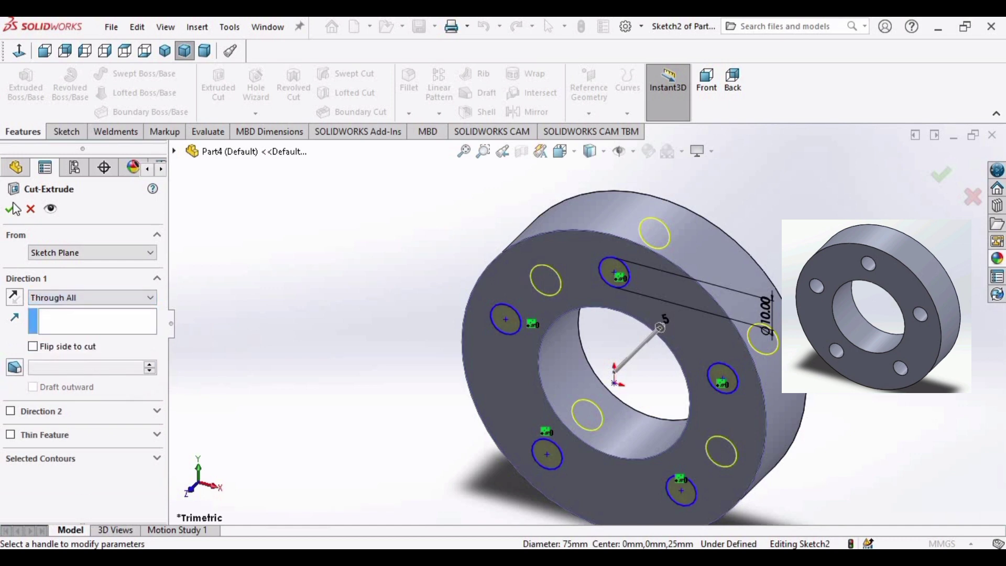
{"action": "key", "text": "Return"}
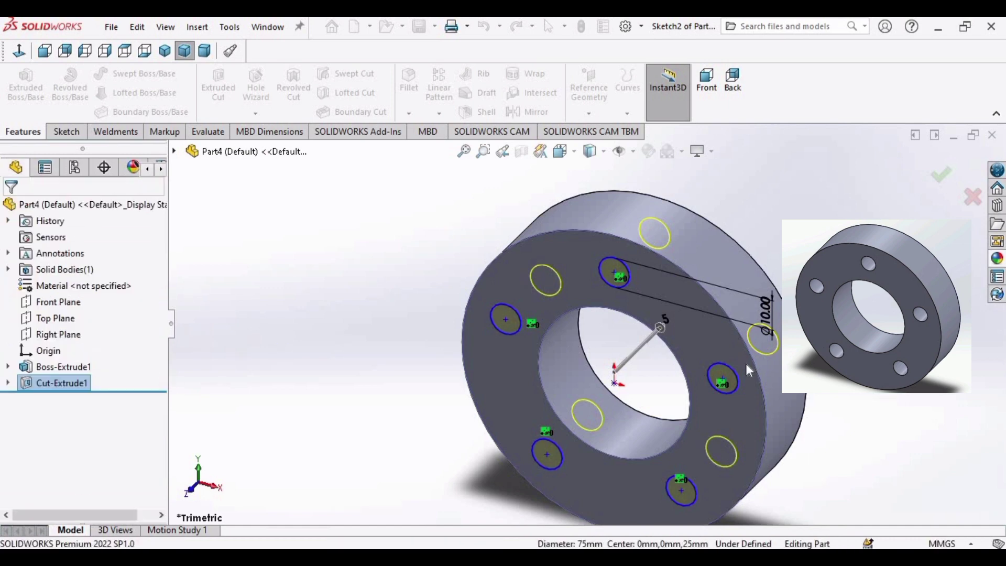
{"action": "scroll", "coordinate": [746, 364], "scroll_direction": "down", "scroll_amount": 3}
{"action": "scroll", "coordinate": [750, 370], "scroll_direction": "up", "scroll_amount": 2}
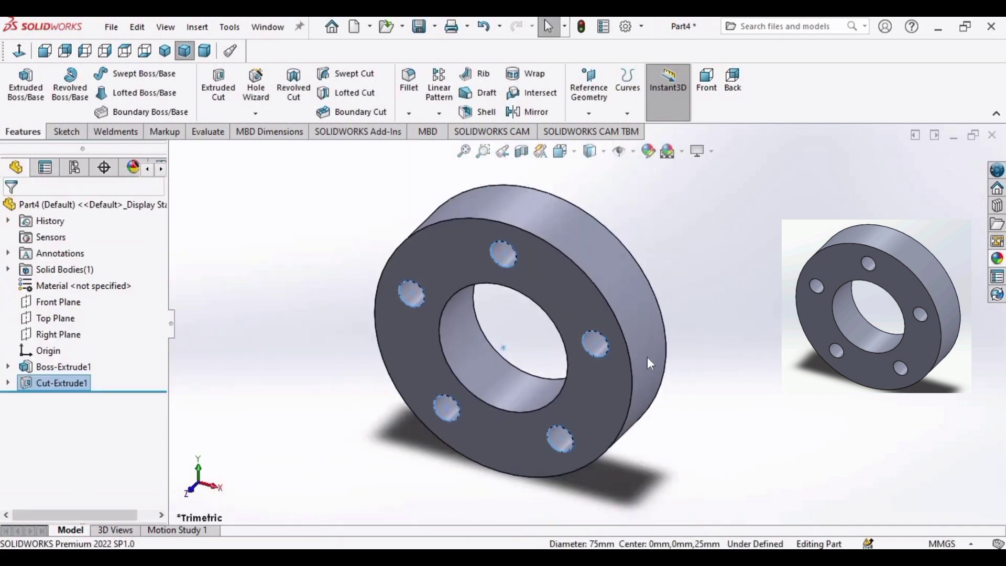
{"action": "left_click", "coordinate": [759, 317]}
{"action": "right_click", "coordinate": [757, 318]}
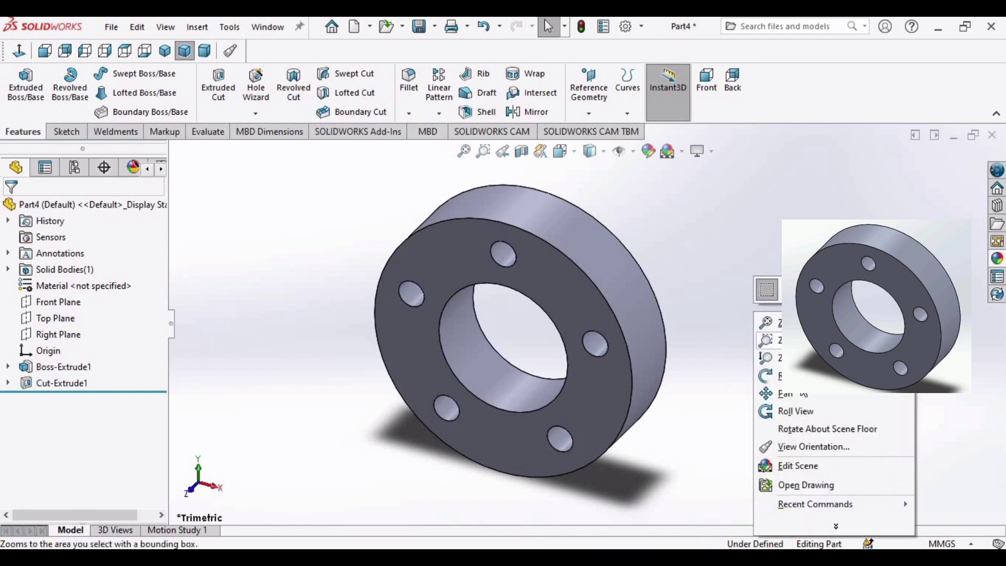
{"action": "left_click", "coordinate": [769, 370]}
{"action": "left_click_drag", "start_coordinate": [648, 354], "coordinate": [688, 129]}
{"action": "left_click", "coordinate": [184, 53]}
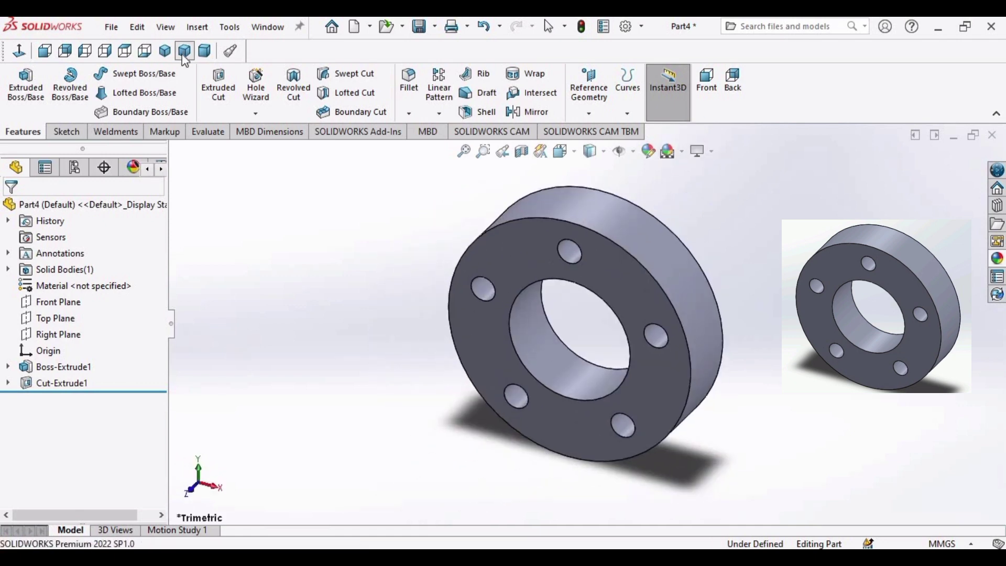